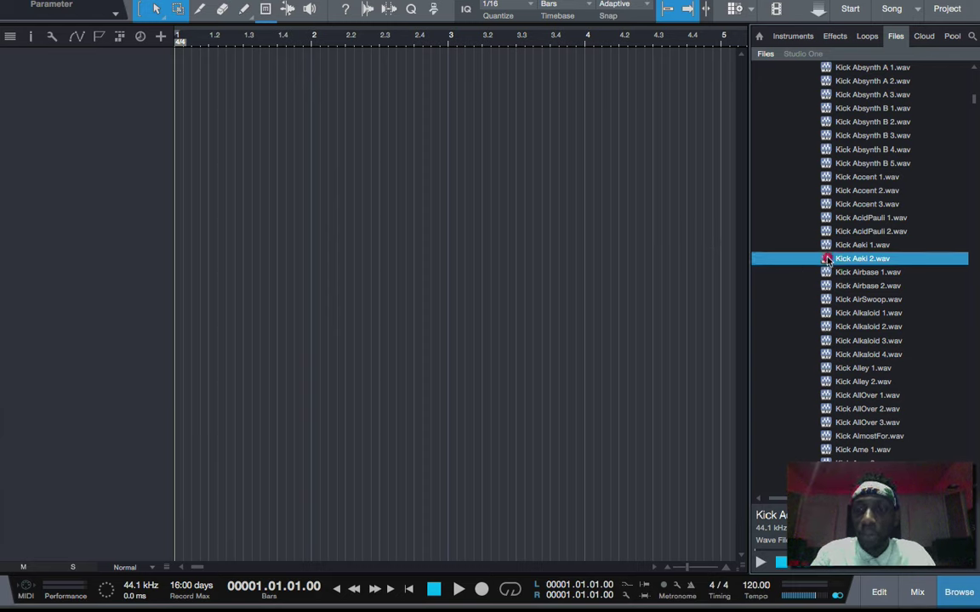
Step: Place Kick Aeki 2.wav at bar 1 on a new track, repeat it on every beat for two bars, and loop the pattern
drag(829, 259, 217, 79)
click(131, 56)
key(d)
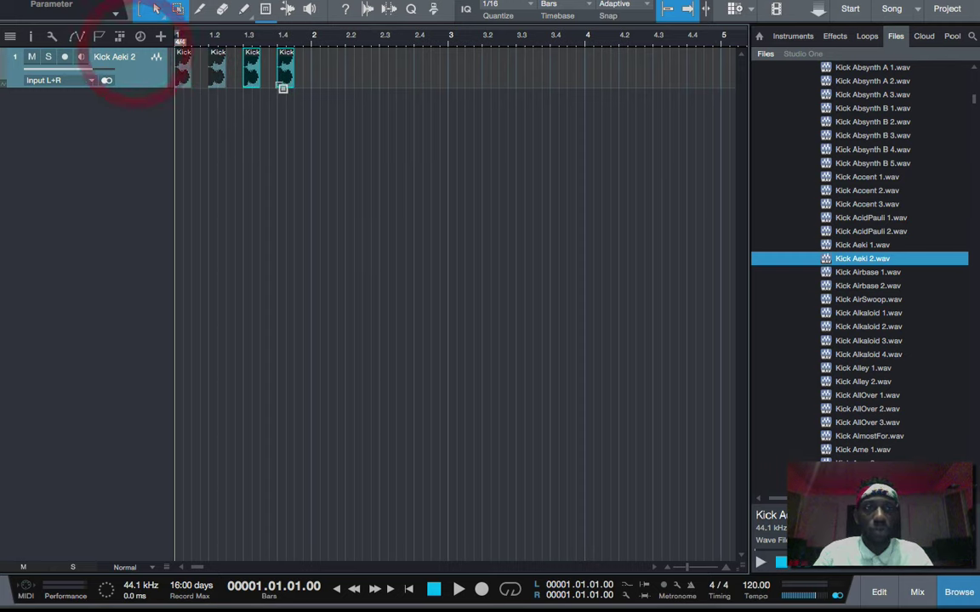
key(d)
key(d)
drag(506, 129, 158, 44)
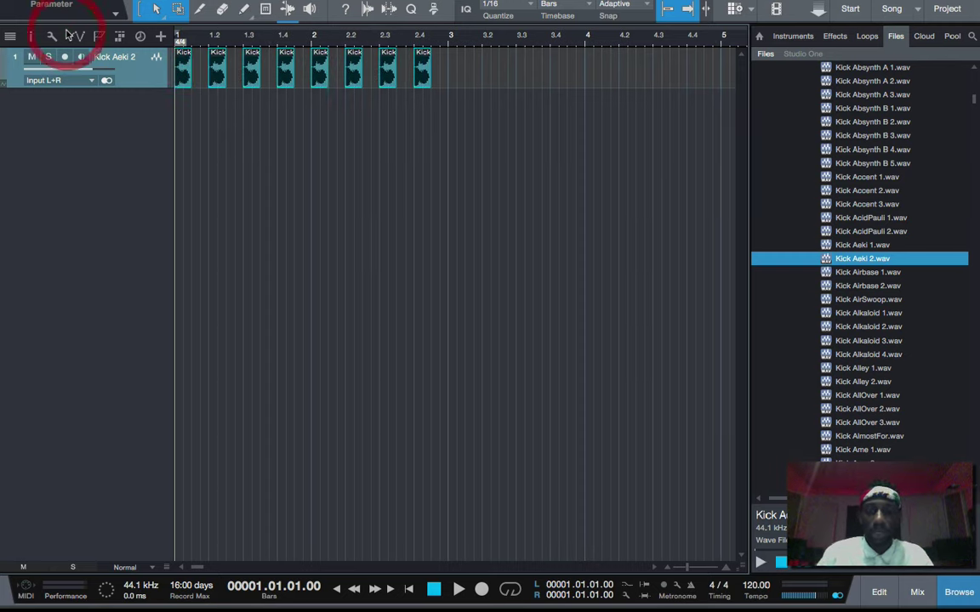
key(p)
Step: Lower the Kick Aeki 2 track's volume to -14.6 dB and audition the looped kick pattern
click(31, 35)
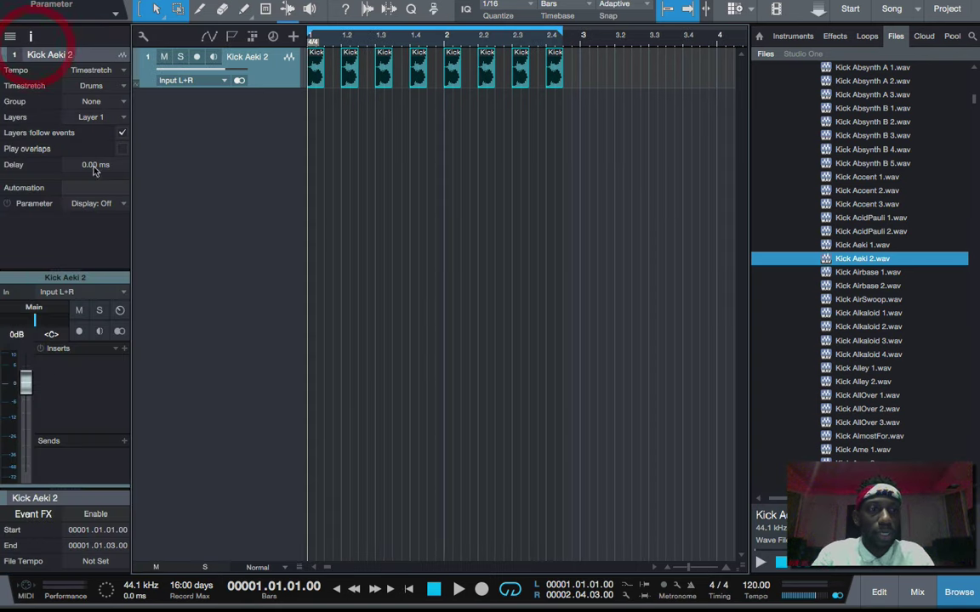
drag(25, 383, 26, 421)
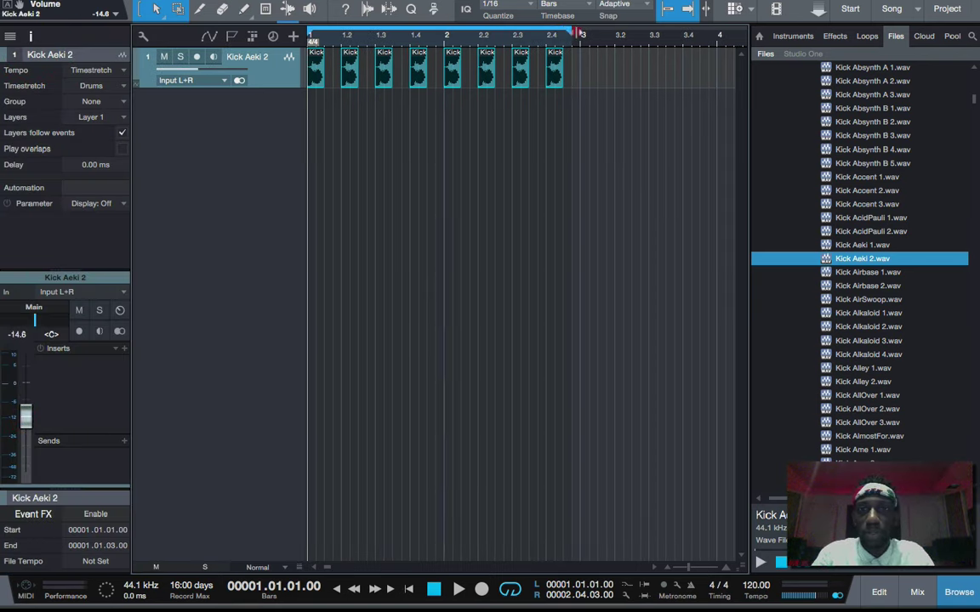
key(space)
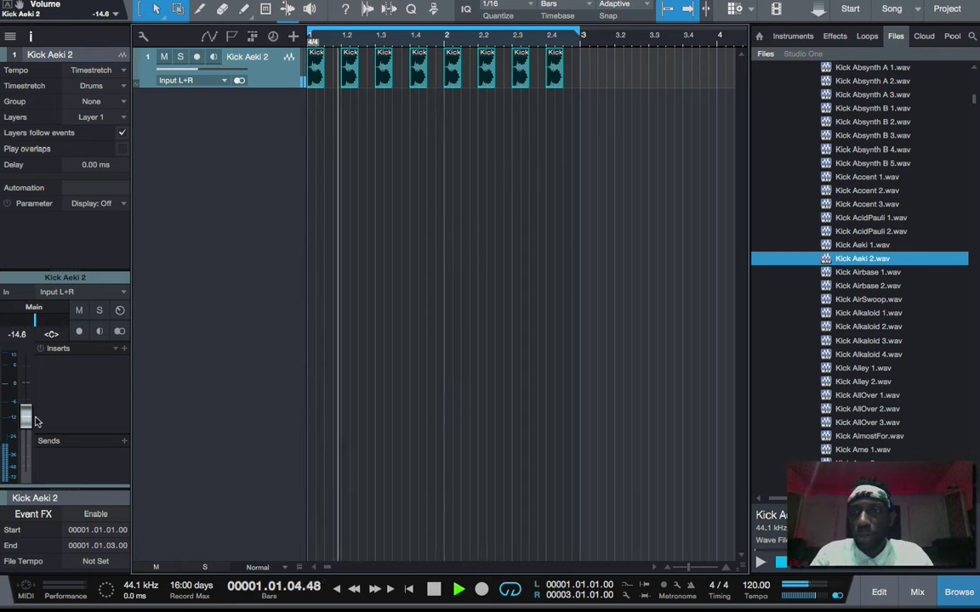
key(space)
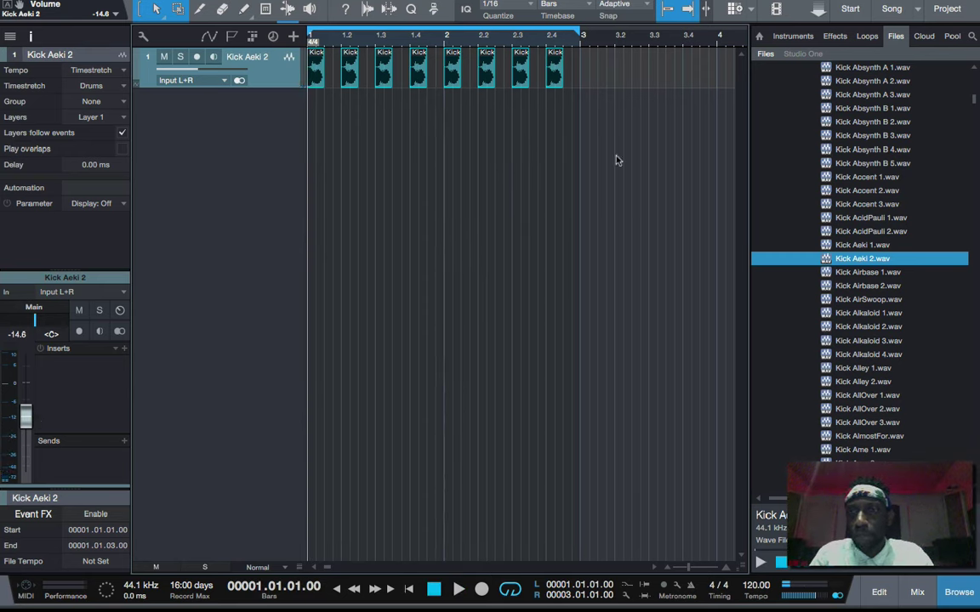
Step: Insert Sasquatch Kick Machine from Boz Digital Labs on the Kick Aeki 2 track and disable its Oomph section
click(825, 37)
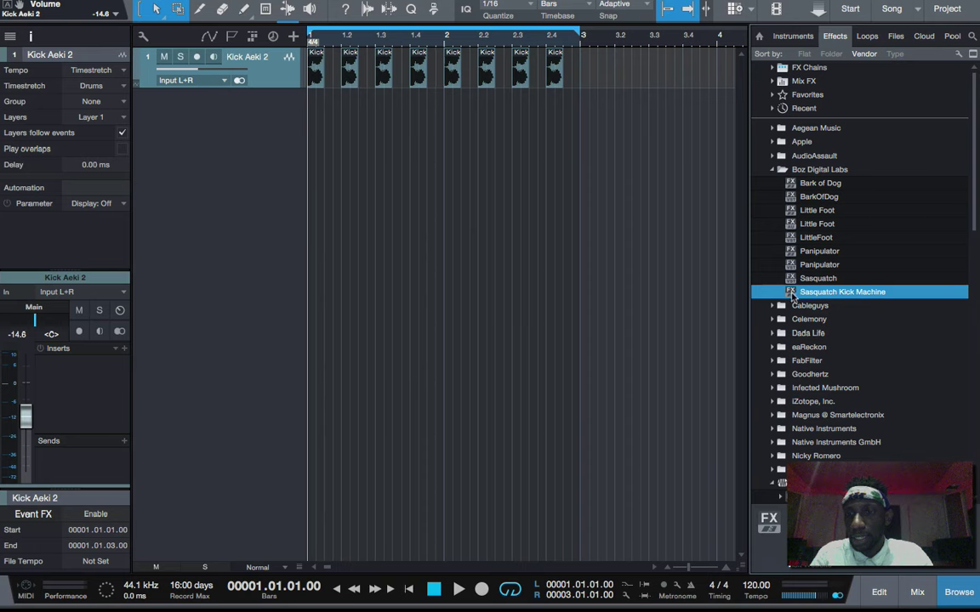
drag(791, 293, 78, 374)
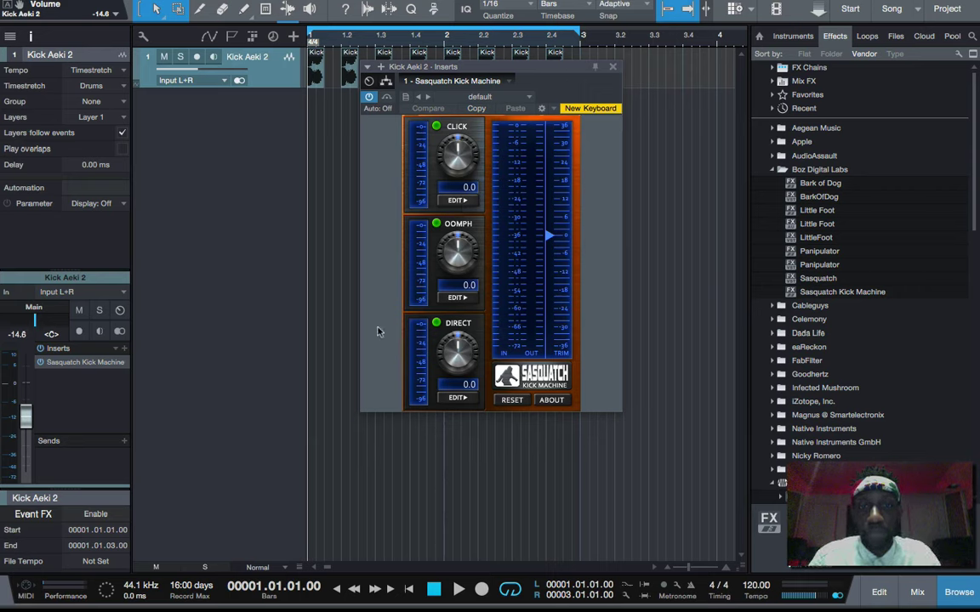
click(435, 223)
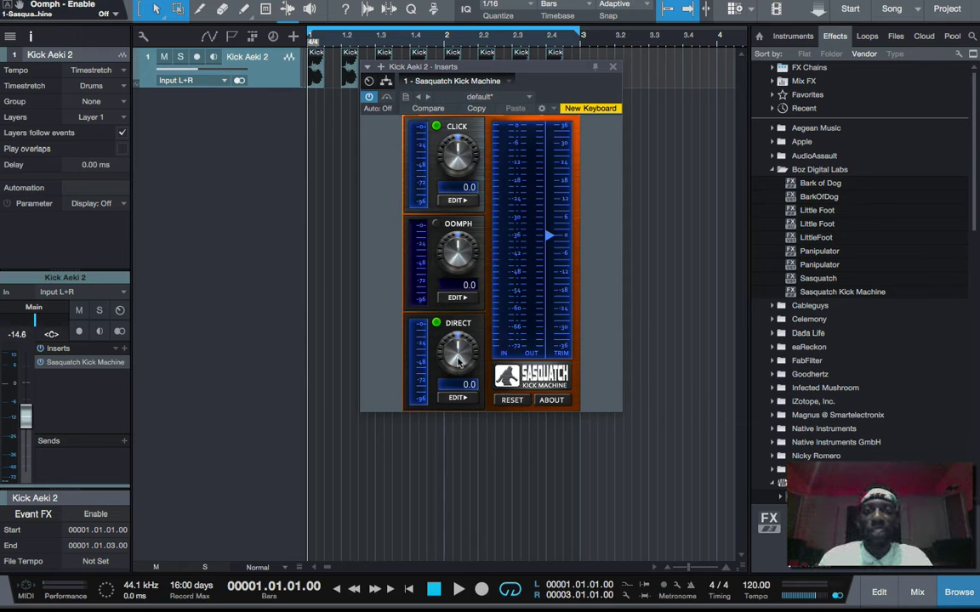
Step: Play the loop and try the plug-in's Direct level at -1.2 dB and 1.6 dB
key(space)
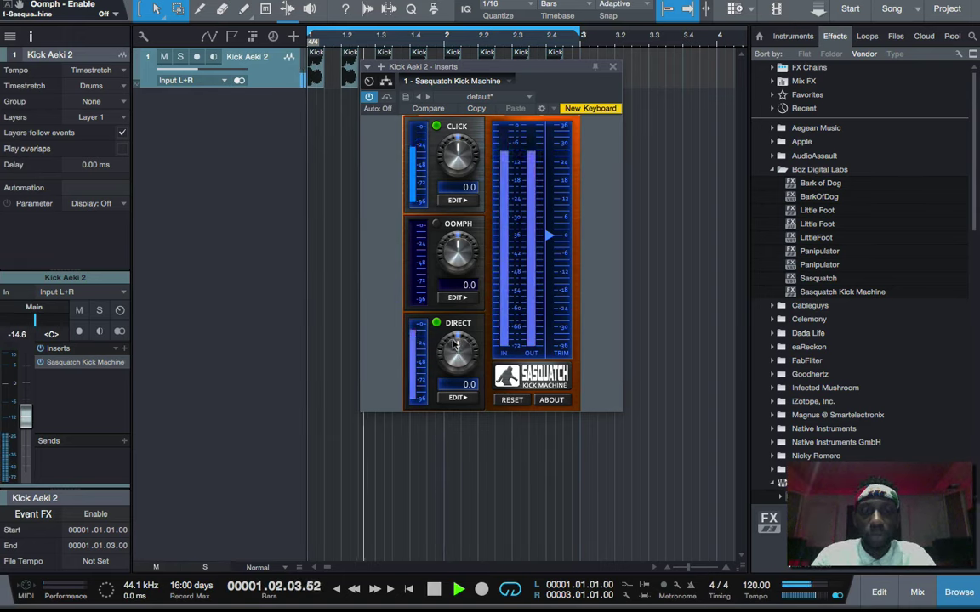
drag(457, 361, 470, 283)
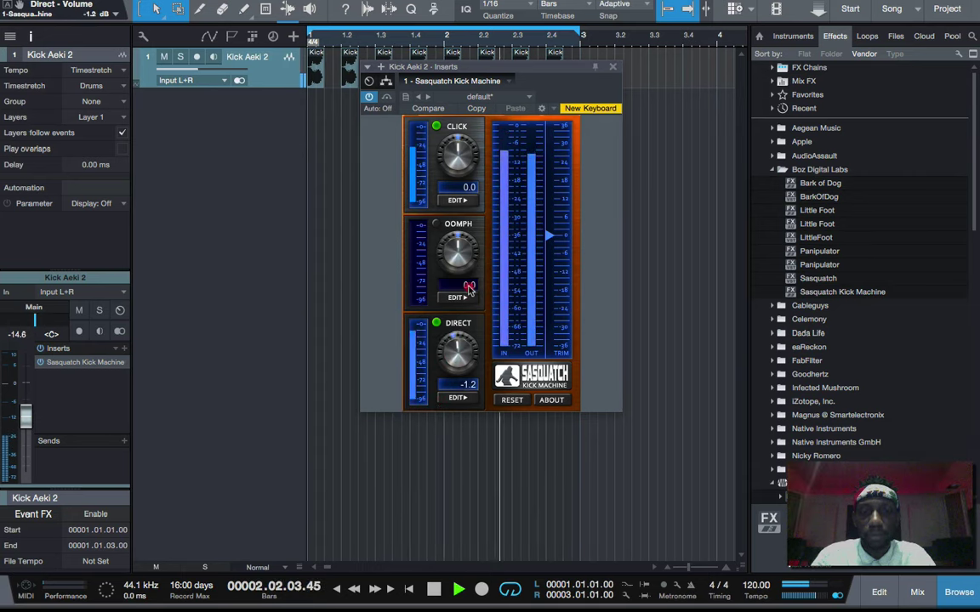
right_click(441, 352)
click(440, 352)
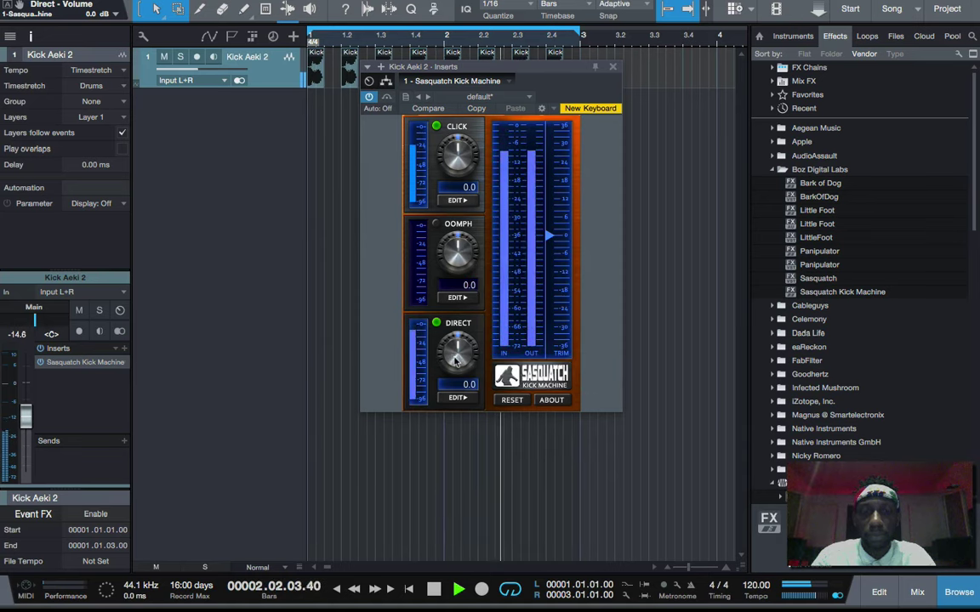
mouse_move(440, 352)
mouse_down()
mouse_move(442, 319)
mouse_move(457, 334)
mouse_move(458, 360)
mouse_up()
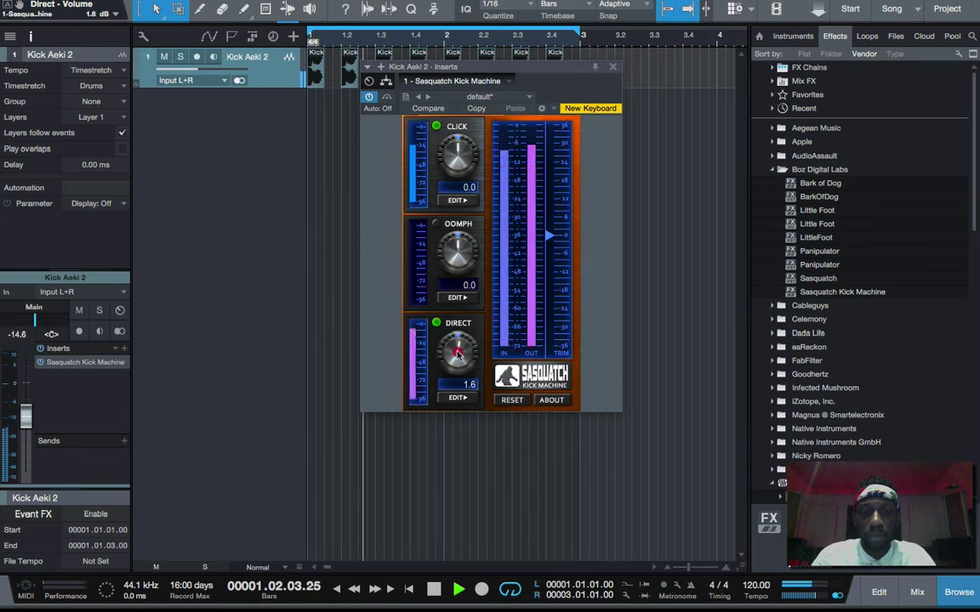
Step: Try the Direct tone filters with HPF at 53 and RESO at 0.1, then reset the plug-in and disable Oomph again
click(457, 398)
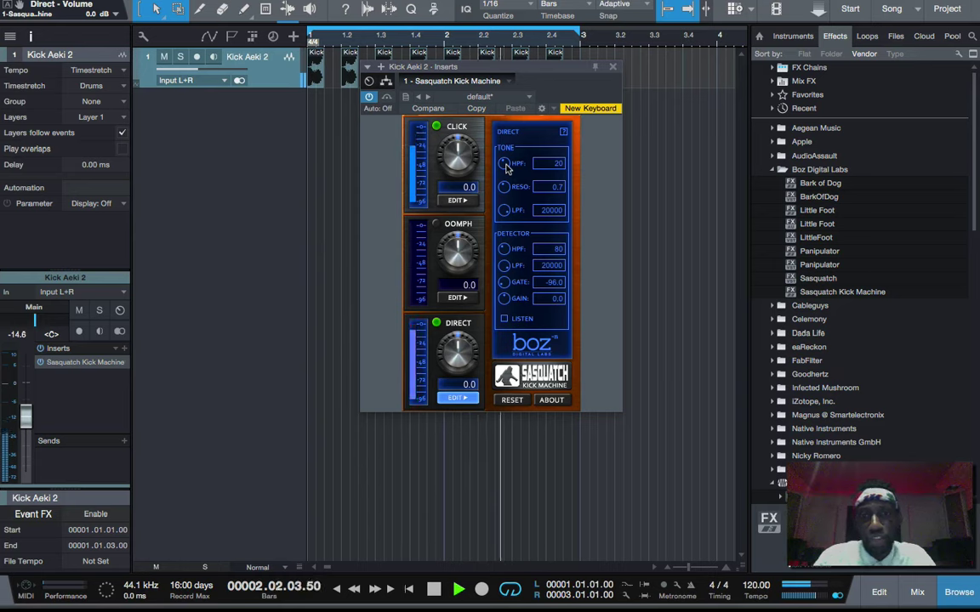
mouse_move(504, 168)
mouse_down()
mouse_move(521, 80)
mouse_move(503, 147)
mouse_up()
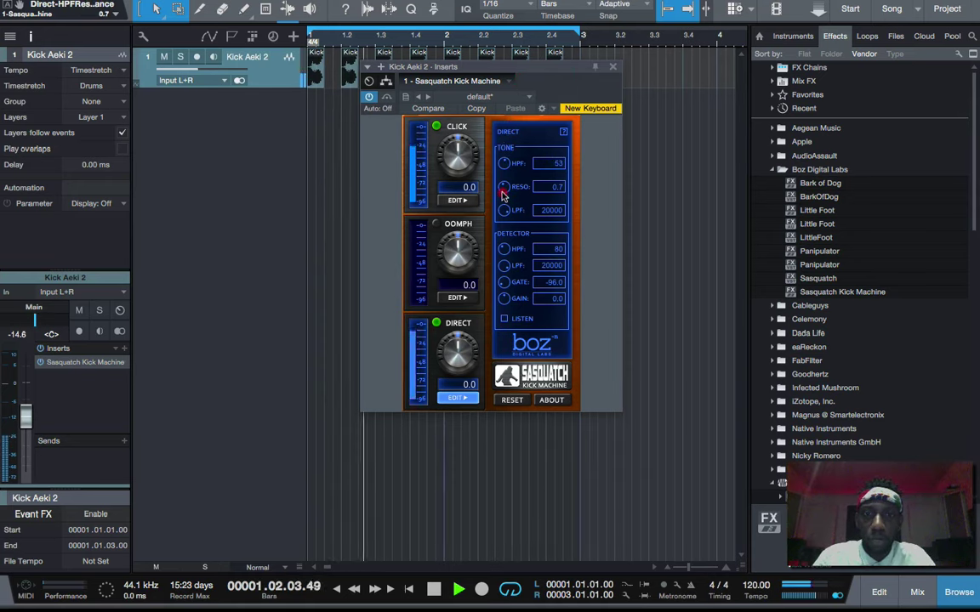
drag(502, 188, 499, 240)
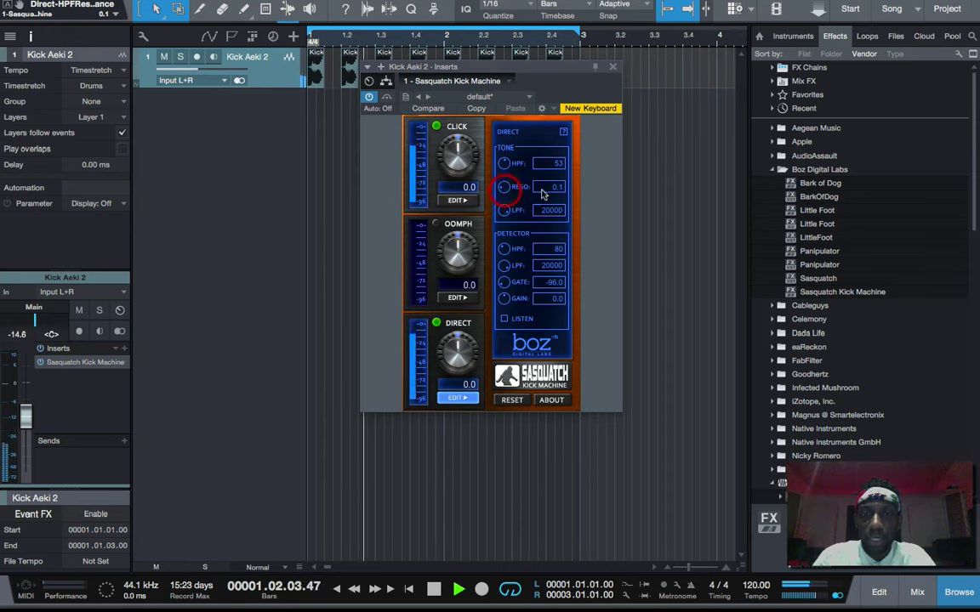
mouse_move(505, 215)
mouse_down()
mouse_move(509, 350)
mouse_move(521, 352)
mouse_move(503, 247)
mouse_move(514, 204)
mouse_move(510, 214)
mouse_up()
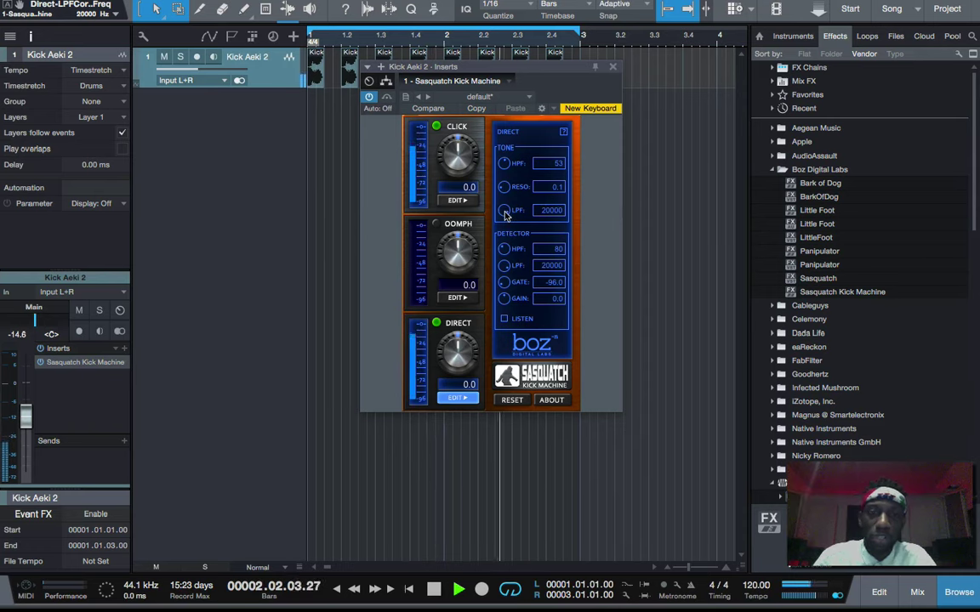
click(513, 401)
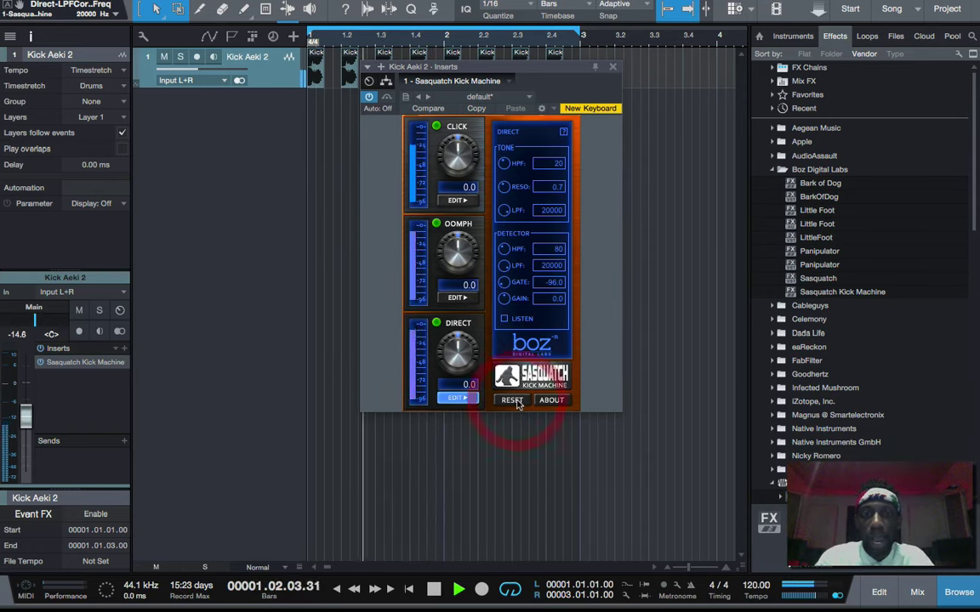
click(435, 224)
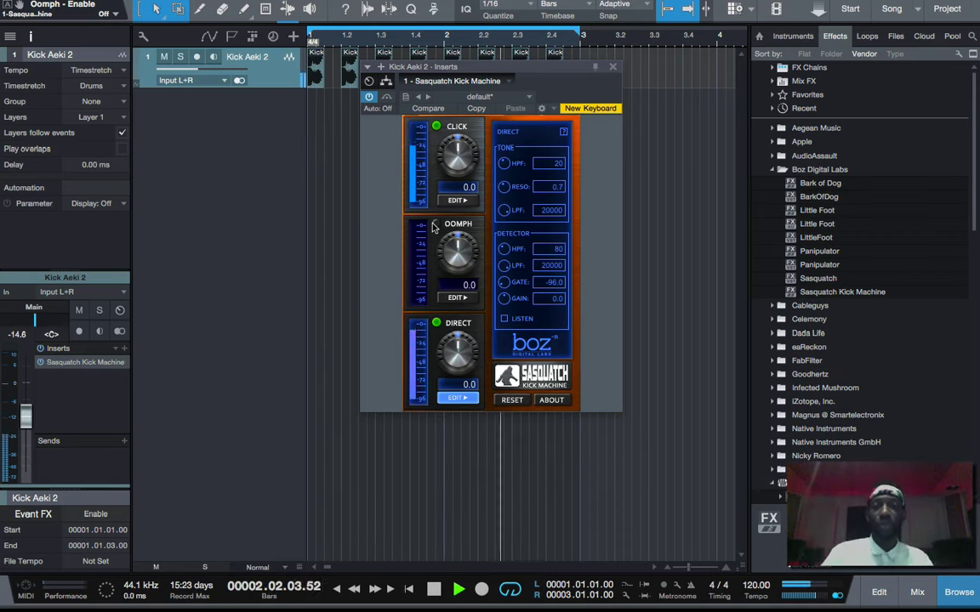
key(space)
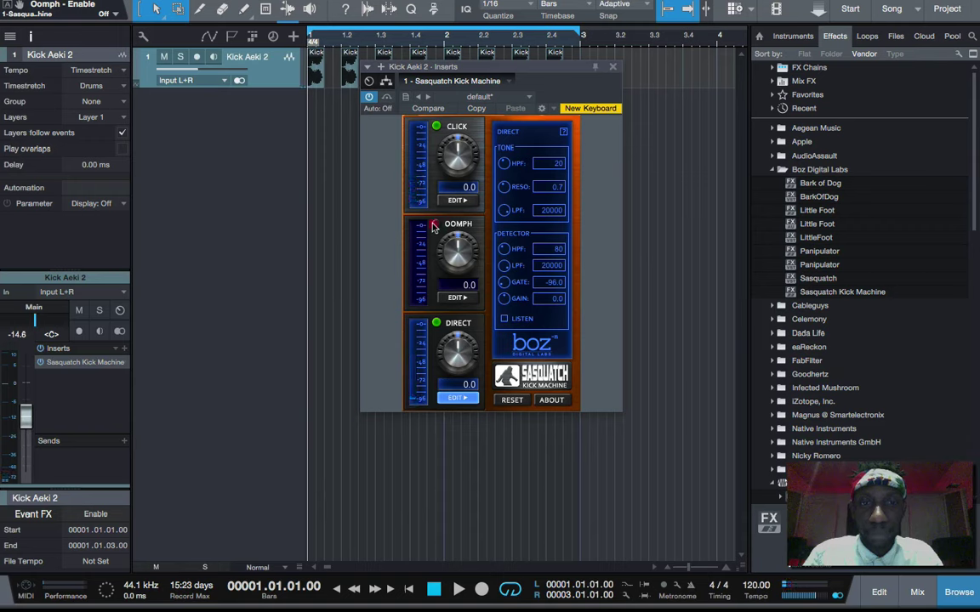
Step: Enable the Oomph section, open its settings, and compare the playing kick with Oomph off and on
click(434, 225)
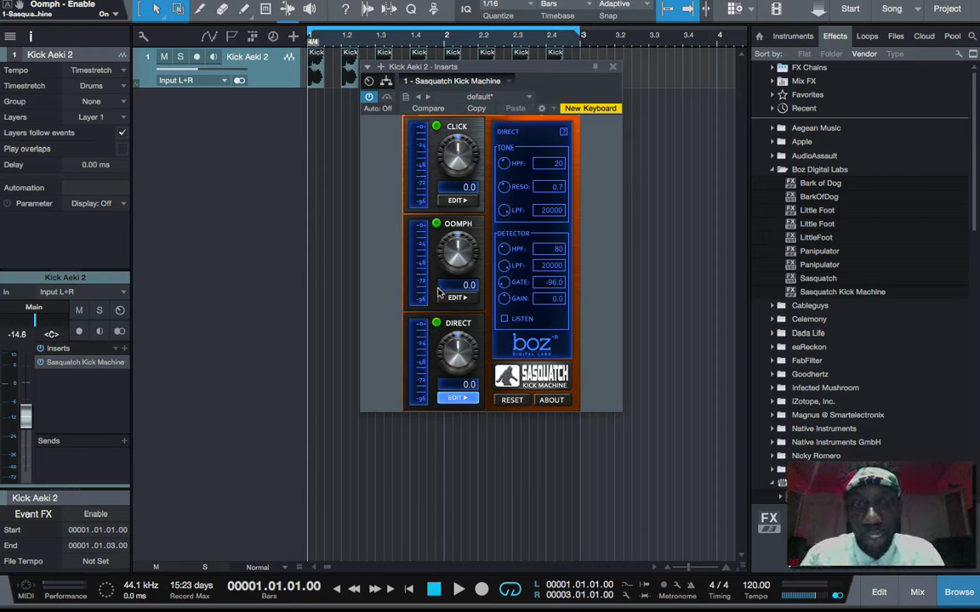
click(464, 300)
key(space)
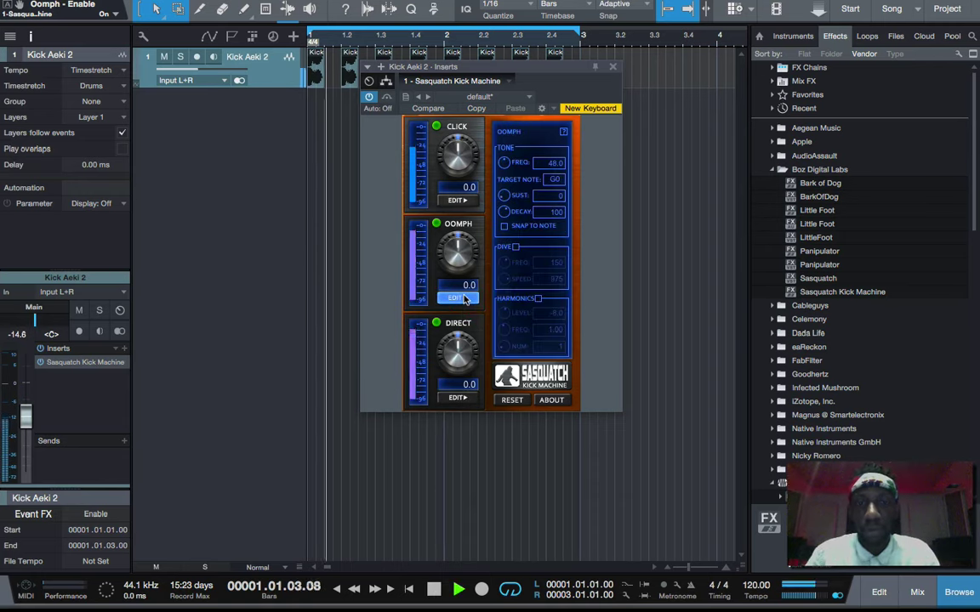
click(437, 223)
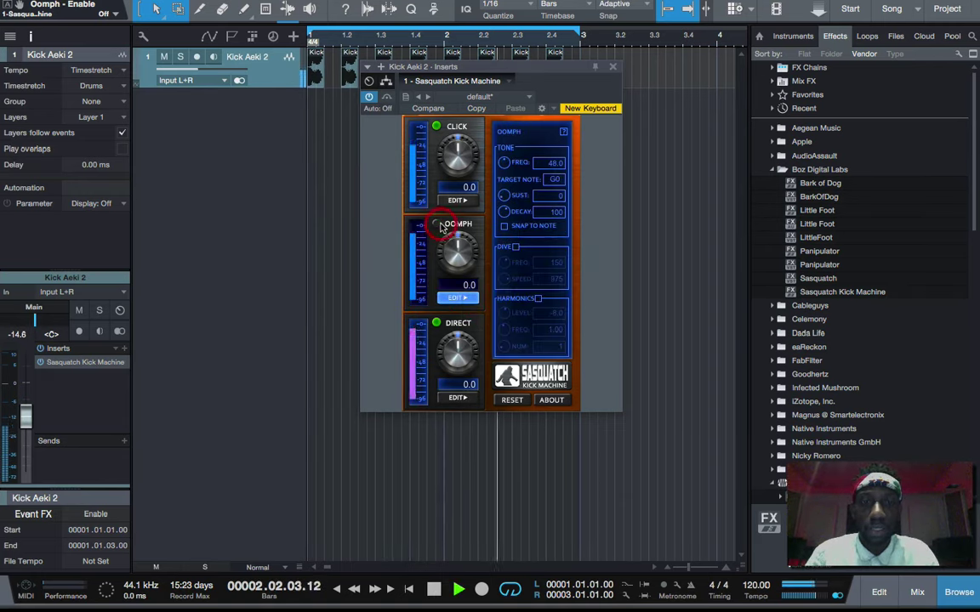
click(439, 225)
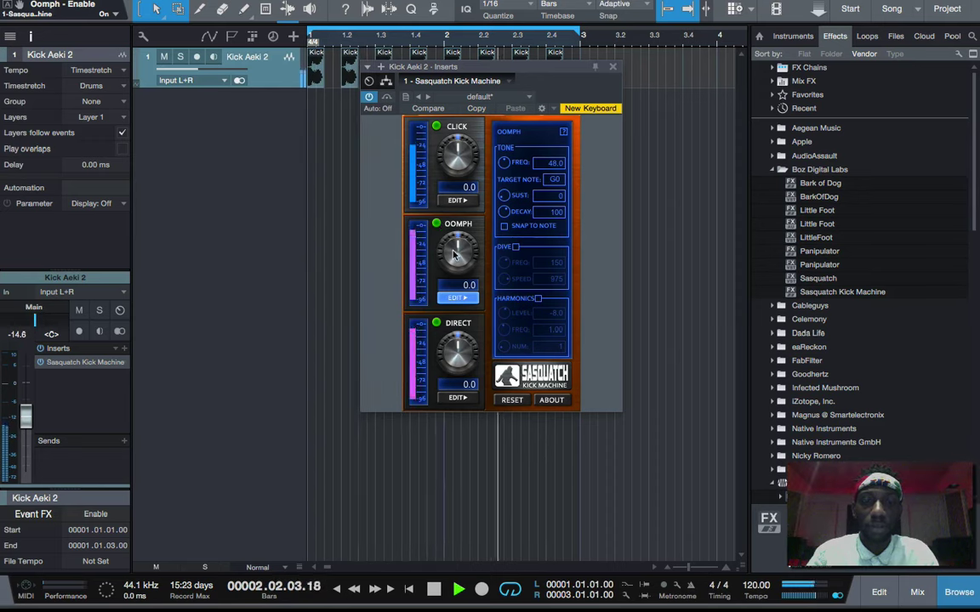
Step: Adjust the Oomph level to 0.9 dB while listening, and stop playback
drag(454, 253, 435, 315)
drag(443, 292, 449, 347)
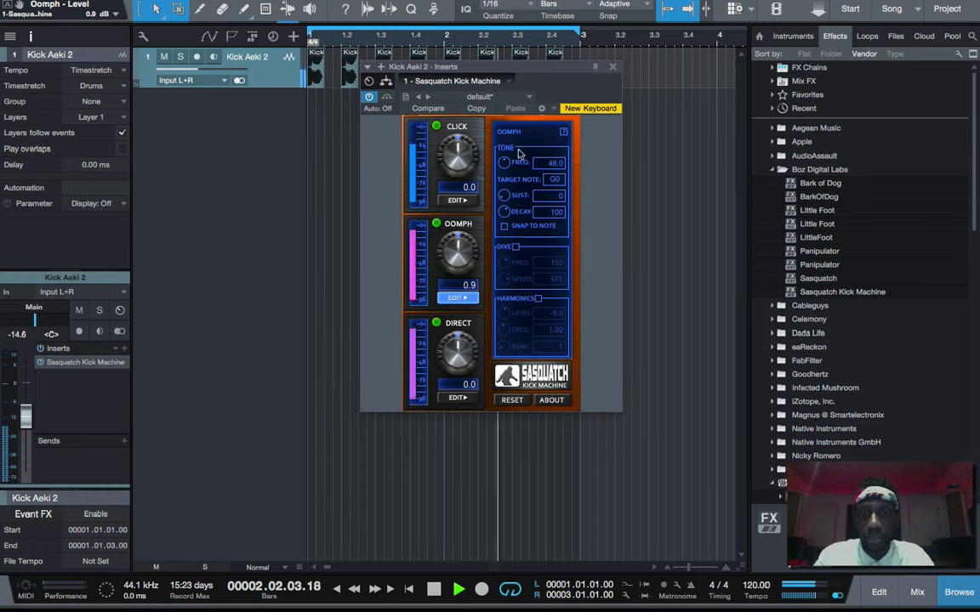
key(space)
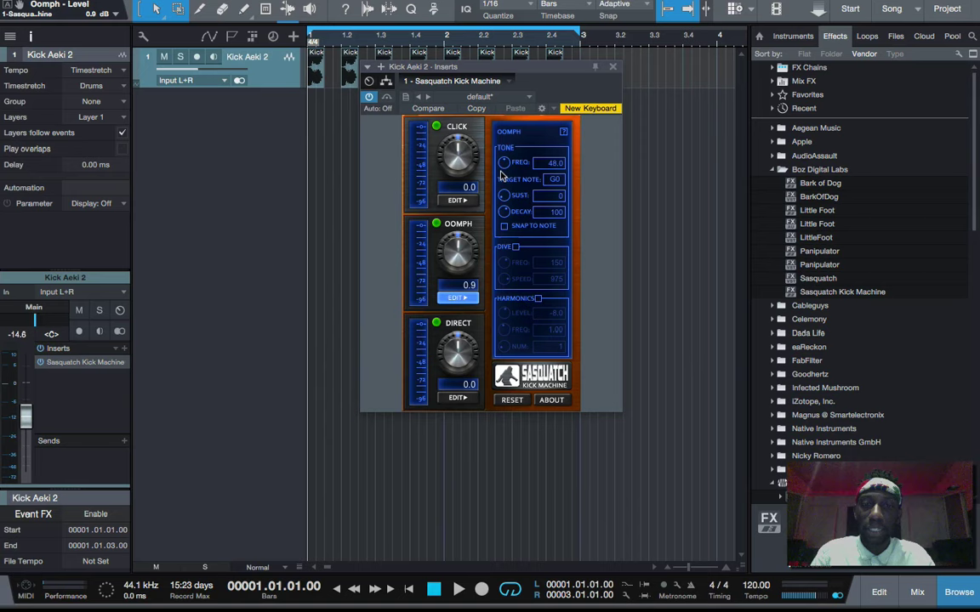
Step: Try C3 and B2 as the Oomph target note and play the loop to hear the result
click(564, 182)
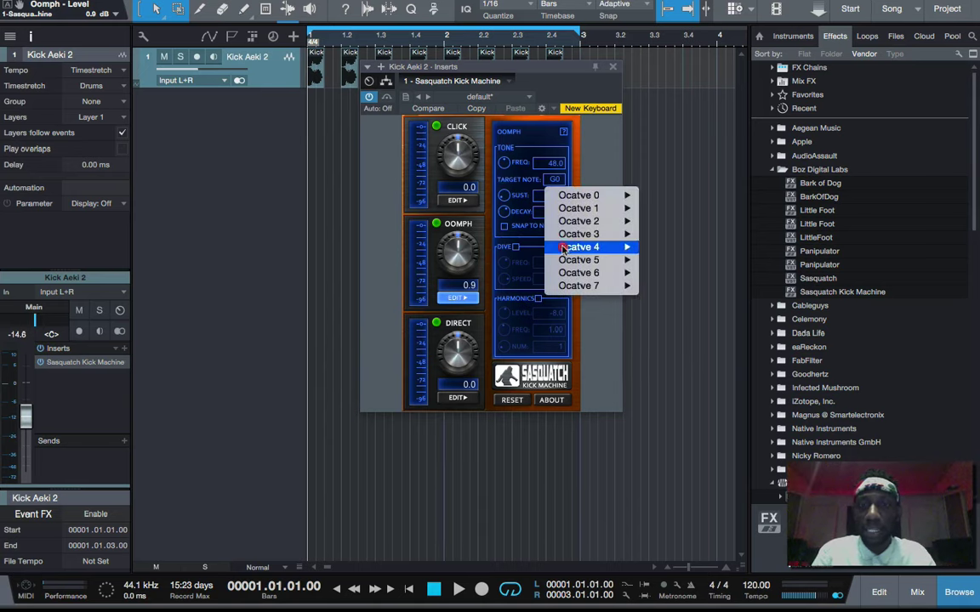
mouse_move(587, 234)
click(669, 274)
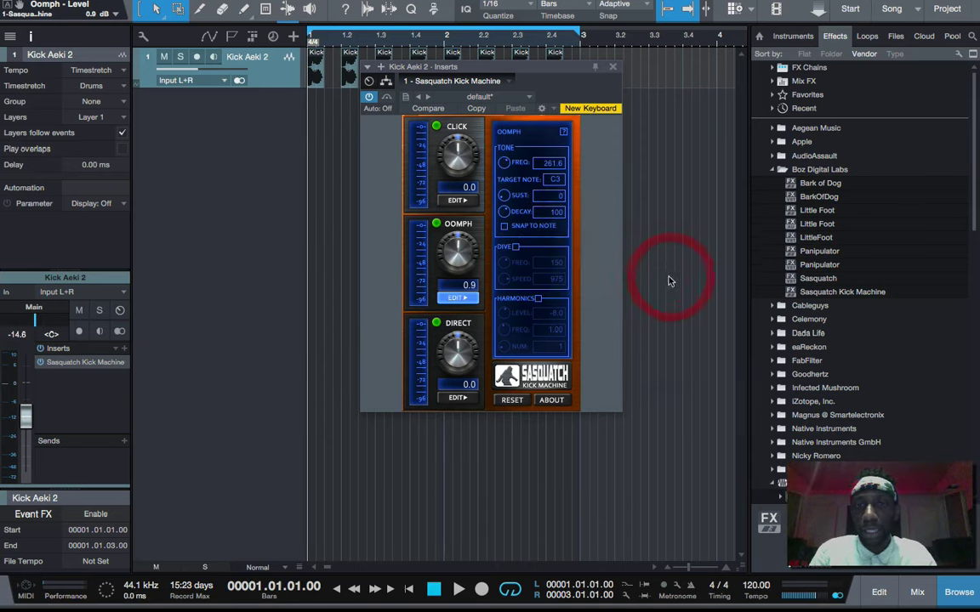
click(555, 179)
mouse_move(578, 221)
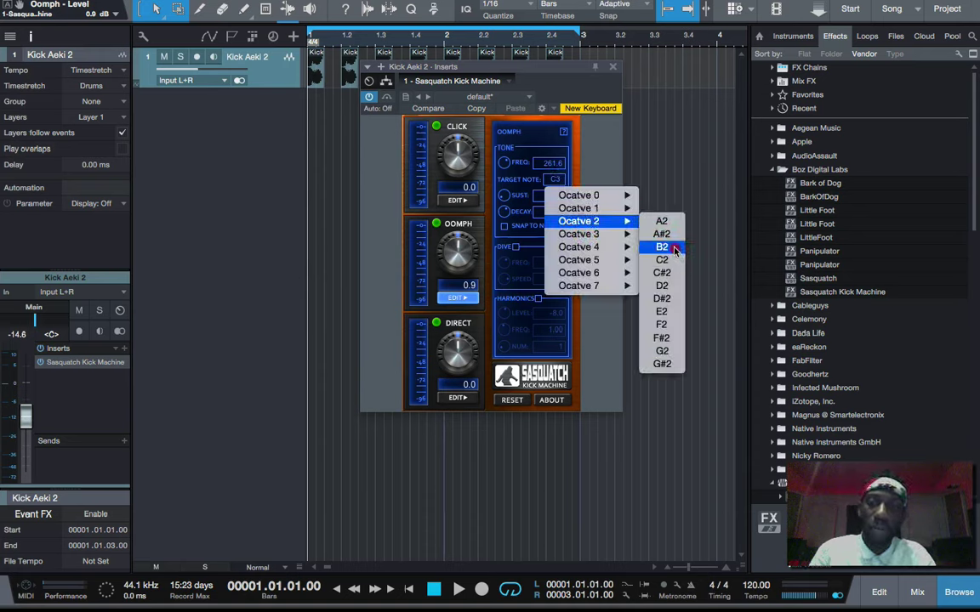
click(663, 247)
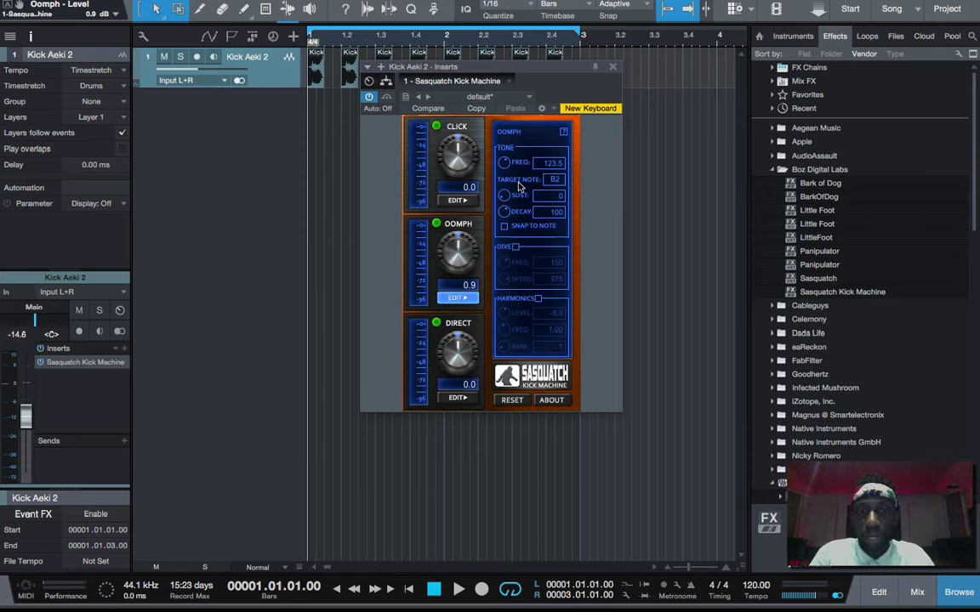
key(space)
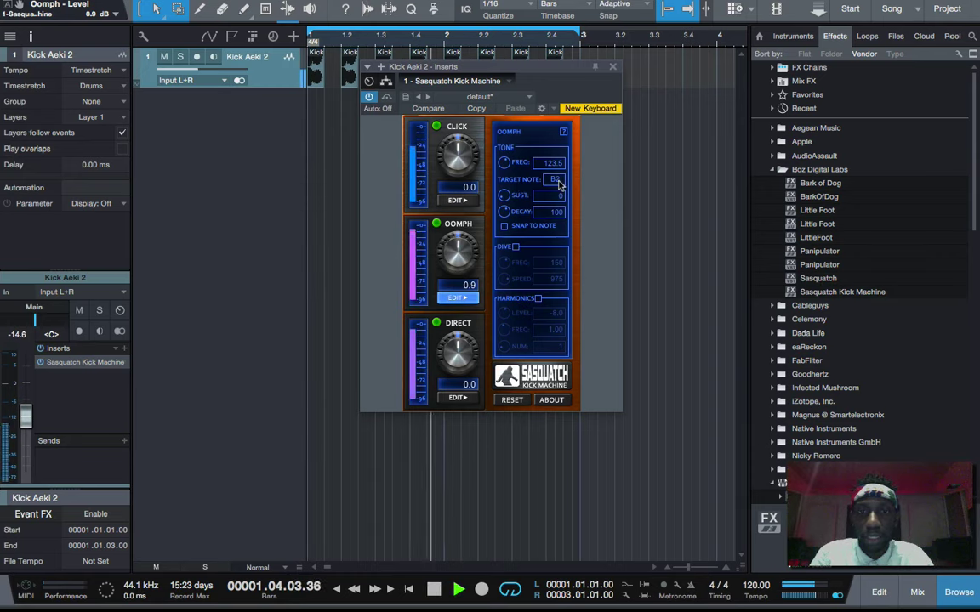
Step: Set the Oomph target note to A1 while the kick loop plays
click(556, 180)
mouse_move(565, 210)
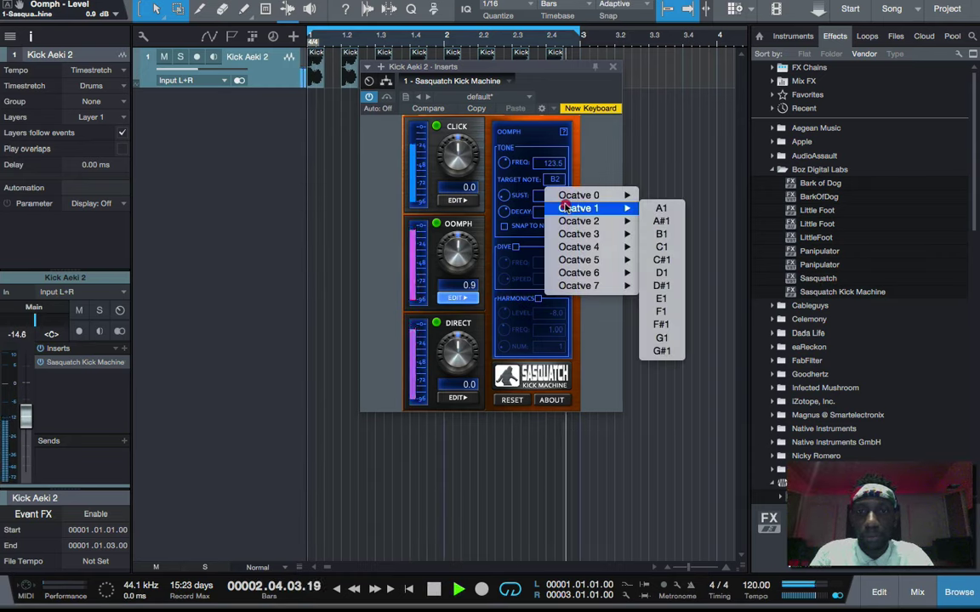
click(662, 209)
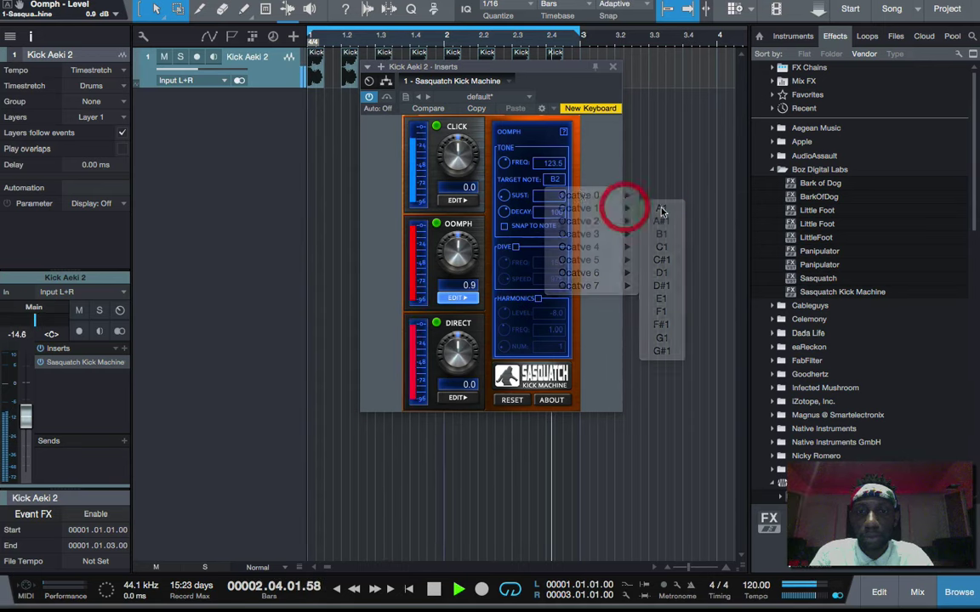
click(557, 181)
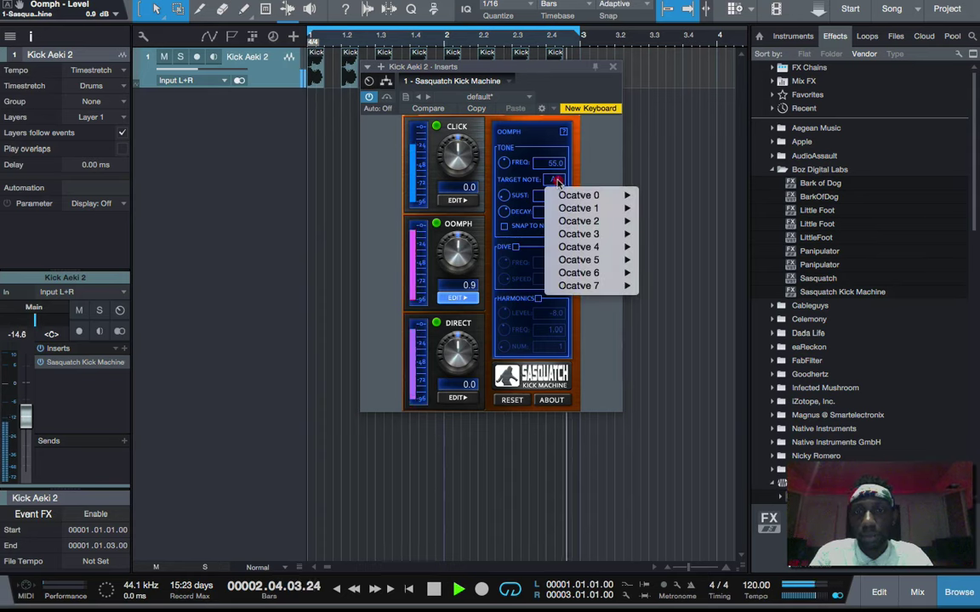
click(514, 171)
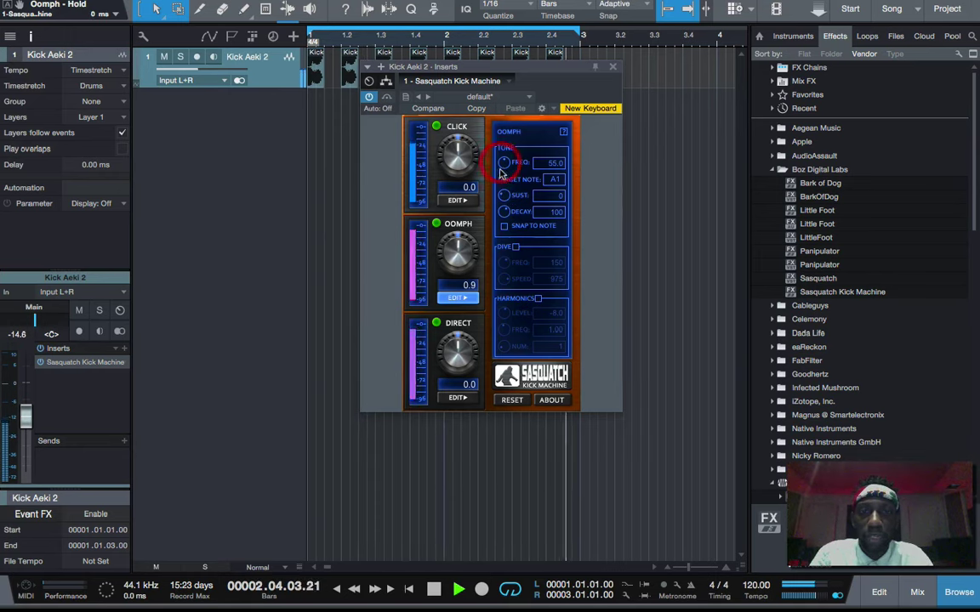
Step: Raise the sustain of the Oomph tone to 200 ms while the kick loop plays
scroll(502, 194, up, 3)
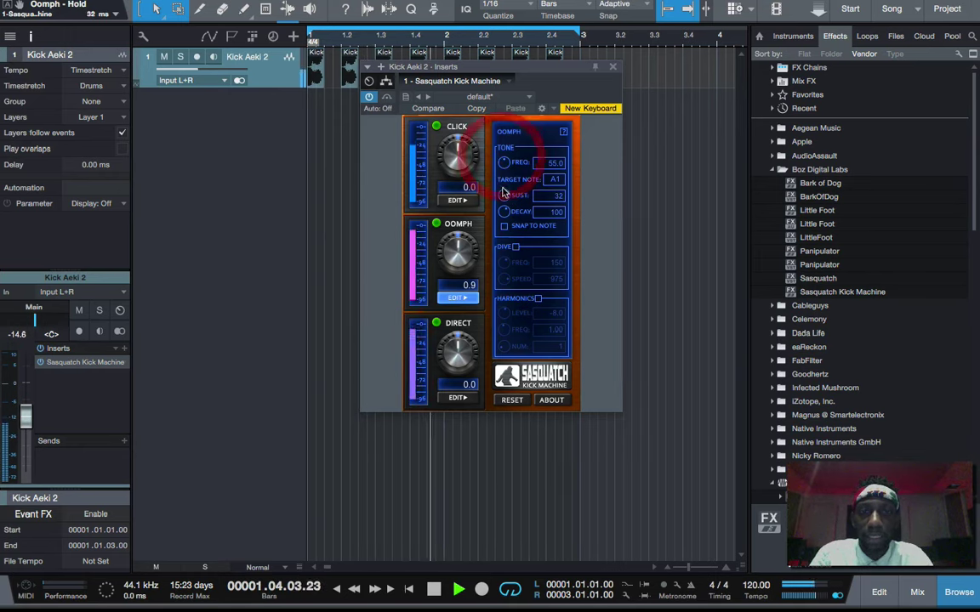
scroll(503, 194, up, 5)
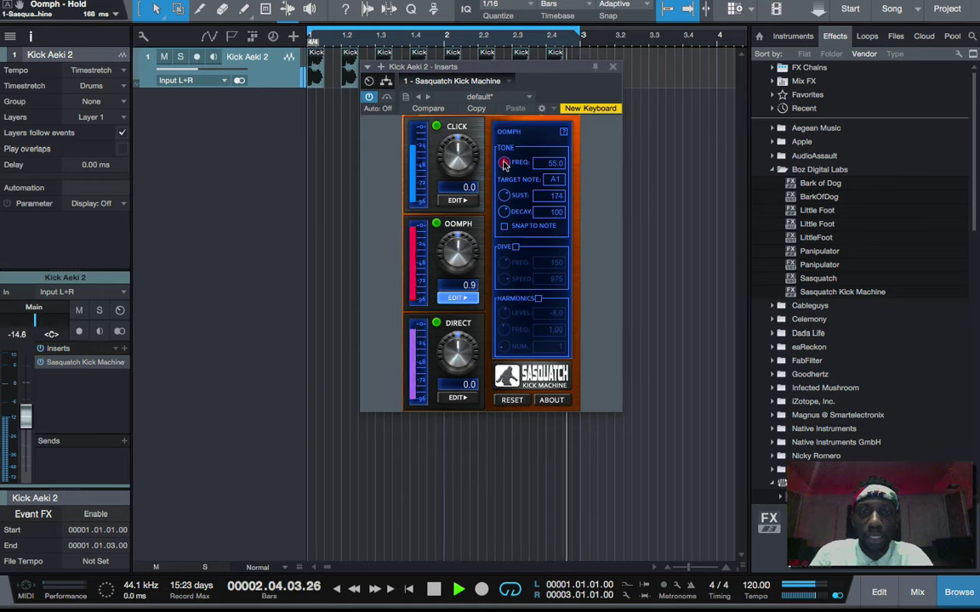
scroll(502, 195, up, 2)
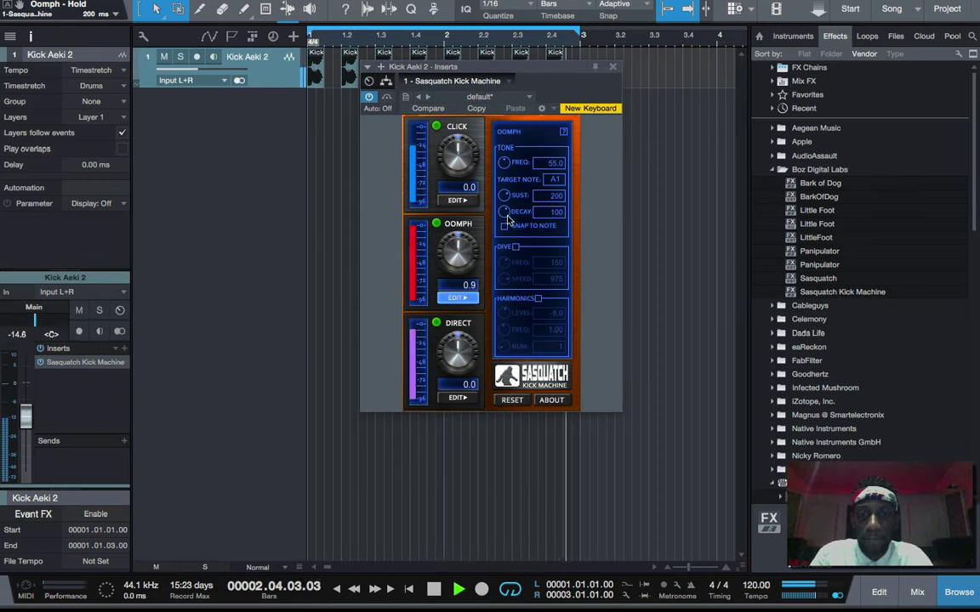
Step: Raise the Oomph decay to 1000 ms and sustain to 456 ms, adjusting the kick channel volume to -13.7 dB to suit
scroll(505, 213, up, 1)
scroll(505, 212, up, 5)
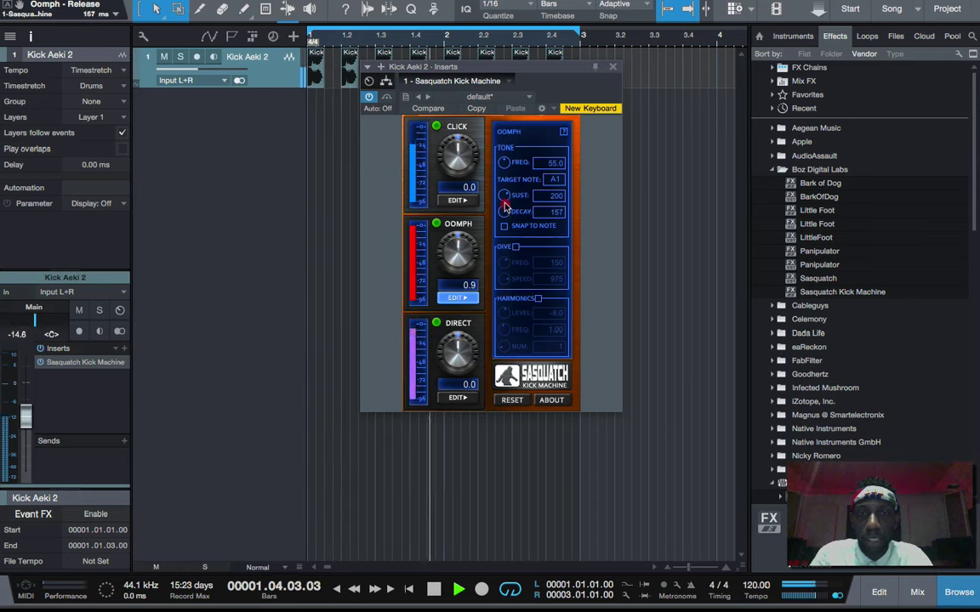
scroll(505, 214, up, 8)
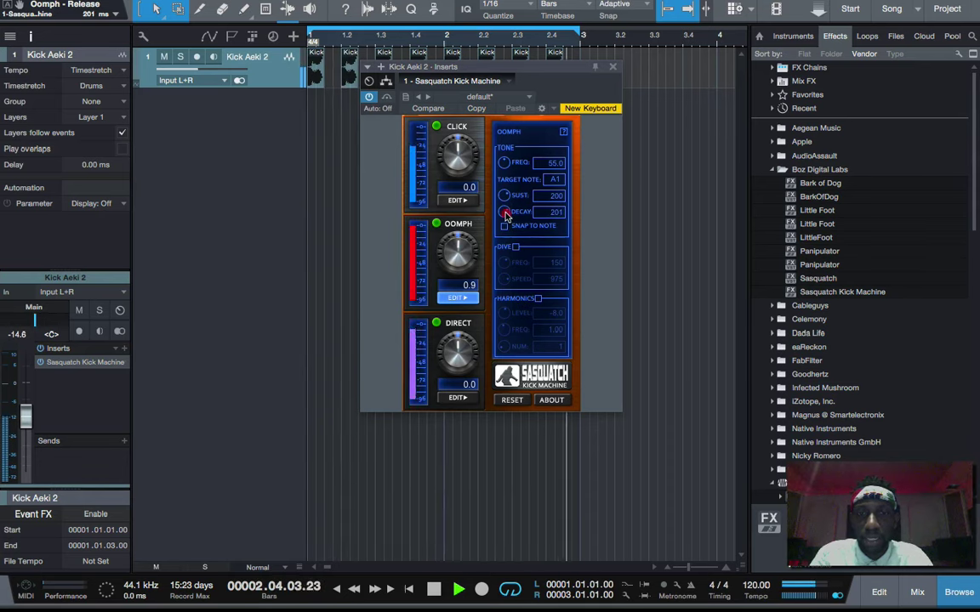
scroll(505, 212, up, 12)
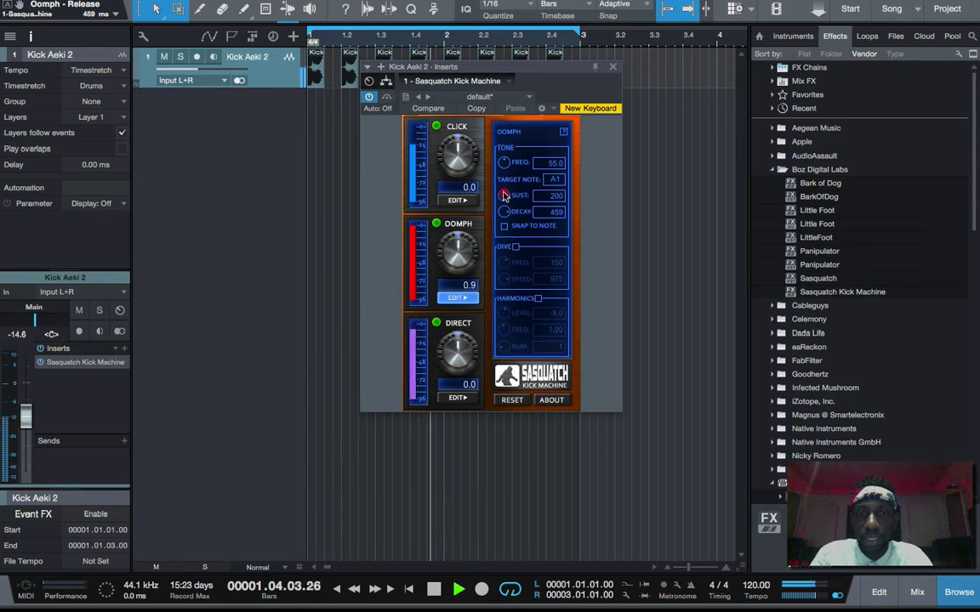
scroll(28, 419, down, 4)
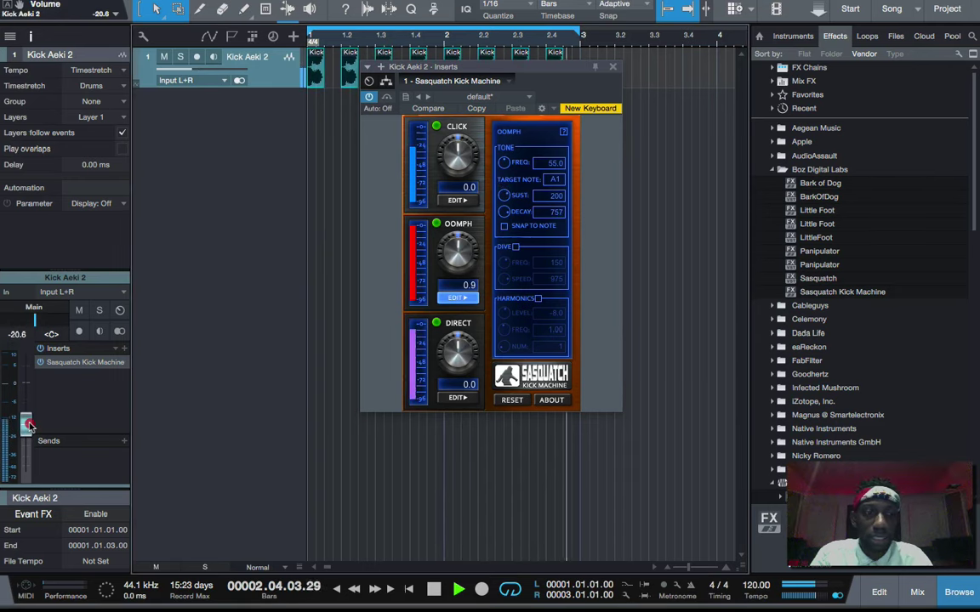
drag(28, 418, 25, 417)
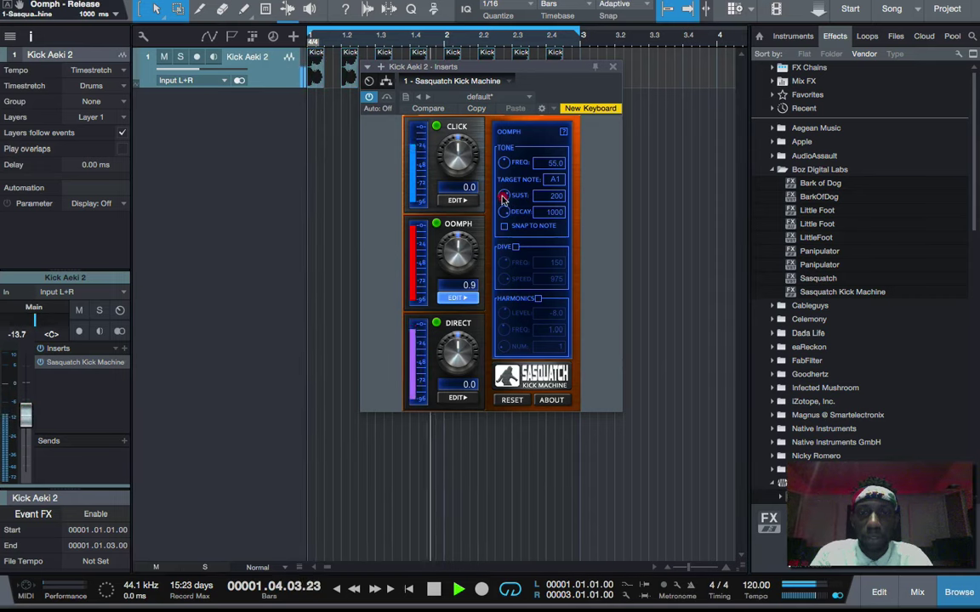
drag(505, 212, 498, 173)
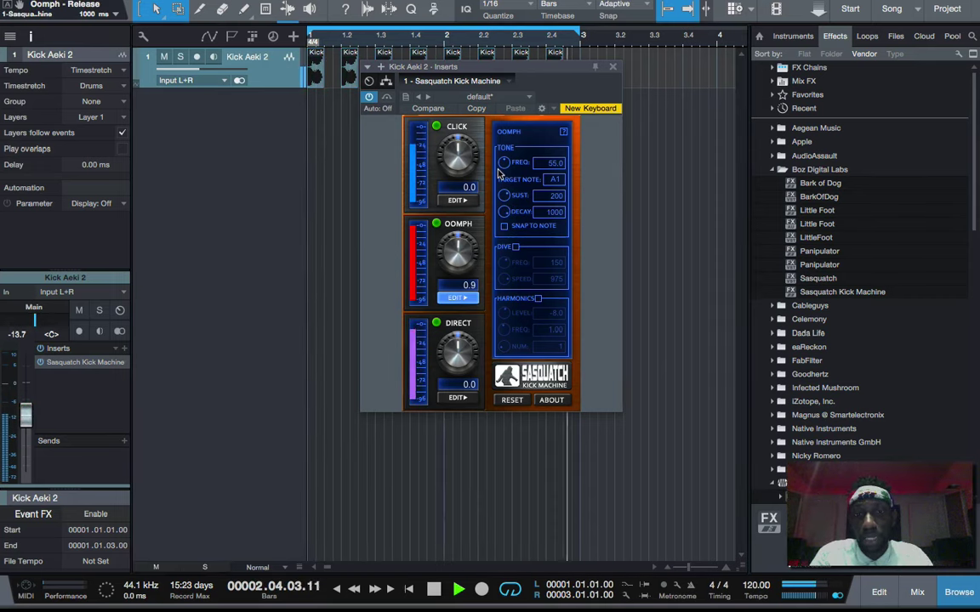
drag(504, 197, 534, 188)
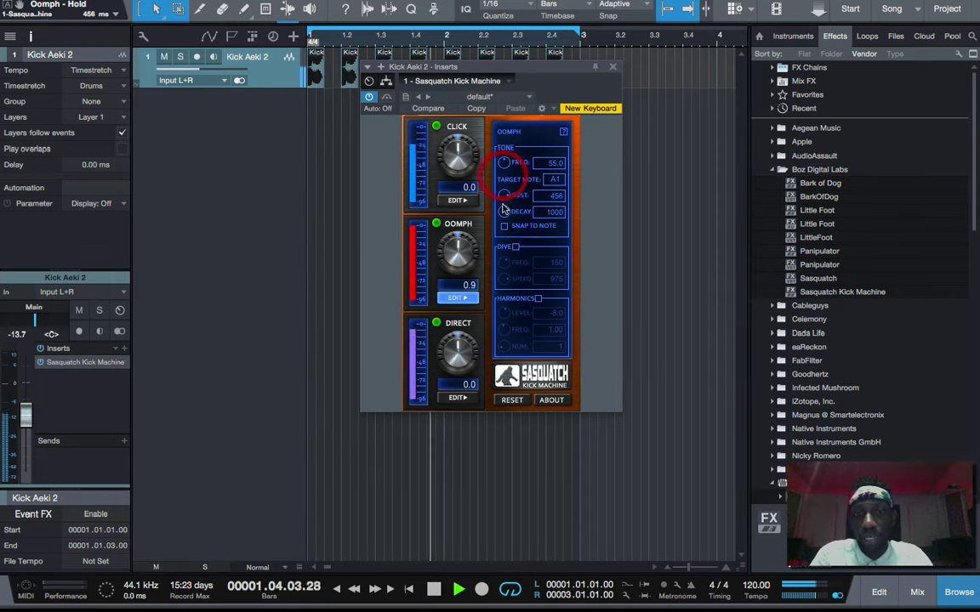
Step: Compare the long-sustained kick with Oomph off and on, and stop playback with Oomph off
click(435, 224)
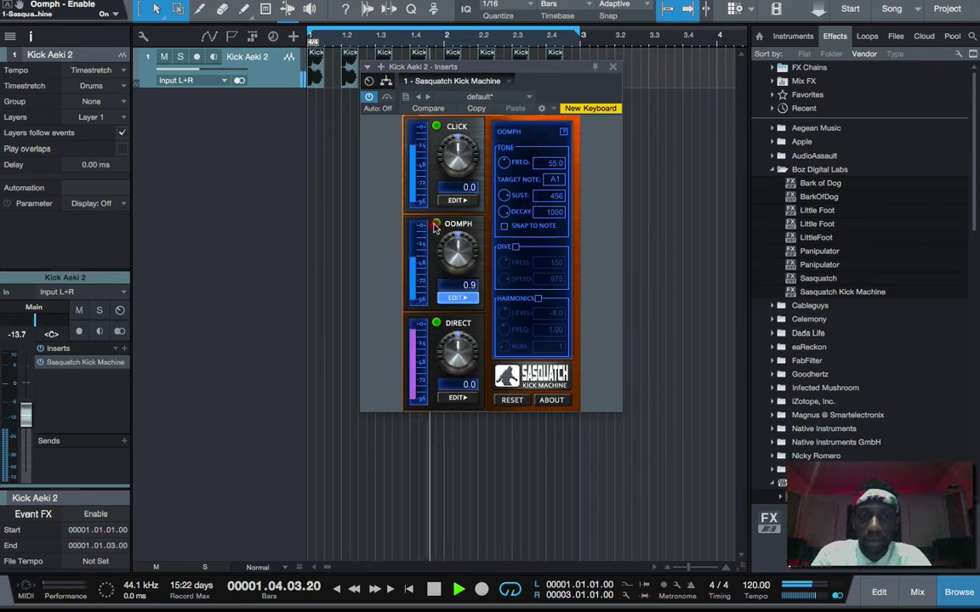
click(436, 223)
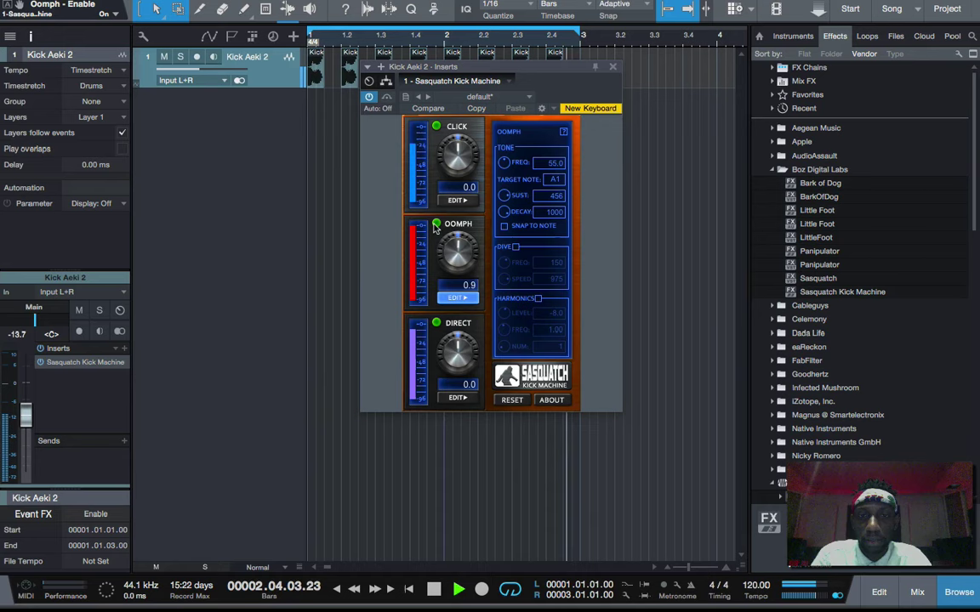
click(436, 224)
key(space)
Step: Lower the Oomph sustain to 107 ms and decay to 156 ms, and play the loop with Oomph enabled
click(503, 197)
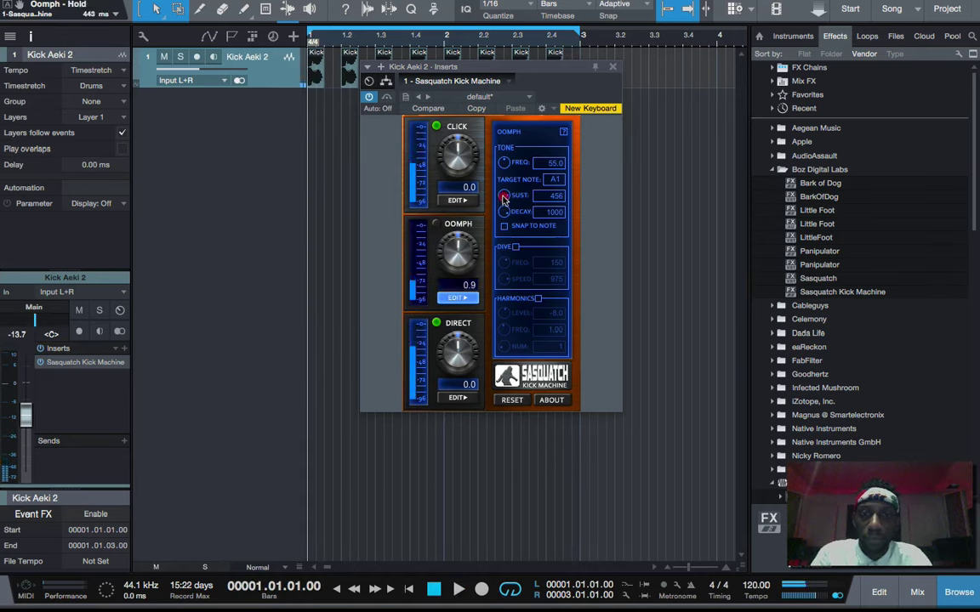
drag(504, 212, 501, 237)
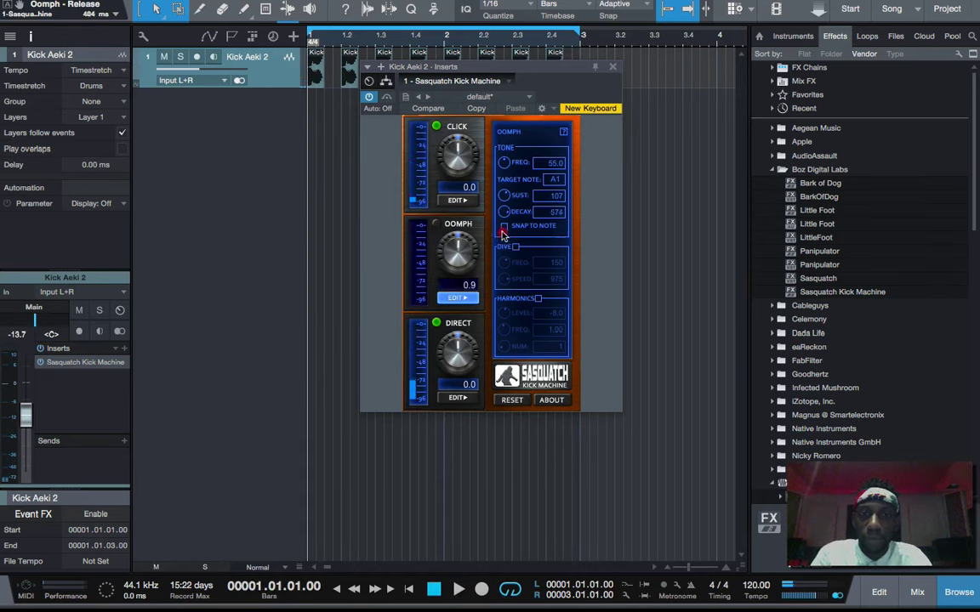
key(space)
click(436, 224)
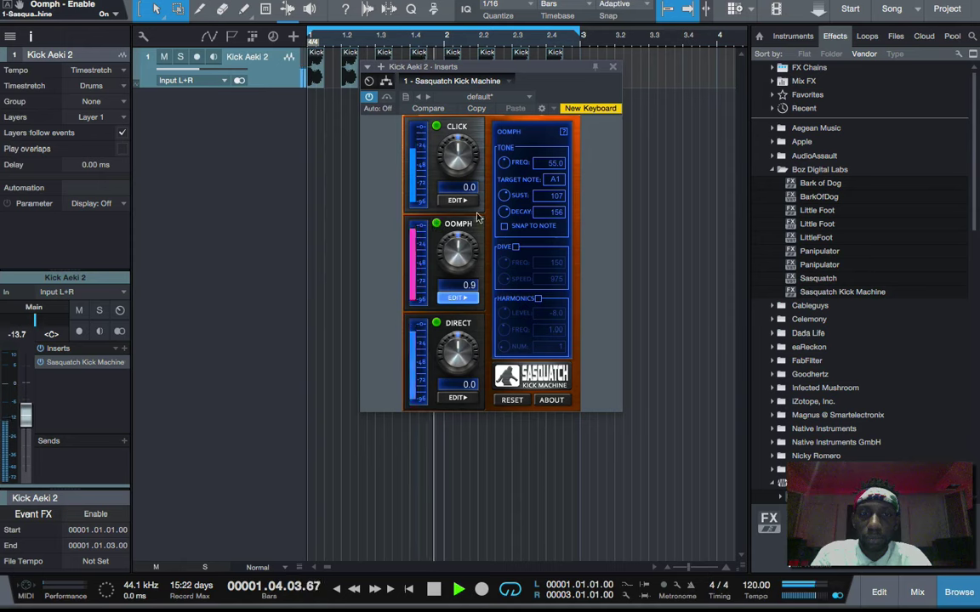
Step: Raise the Oomph decay to 624 ms, lower the kick channel volume to -15.6 dB, and stop playback
drag(504, 211, 505, 183)
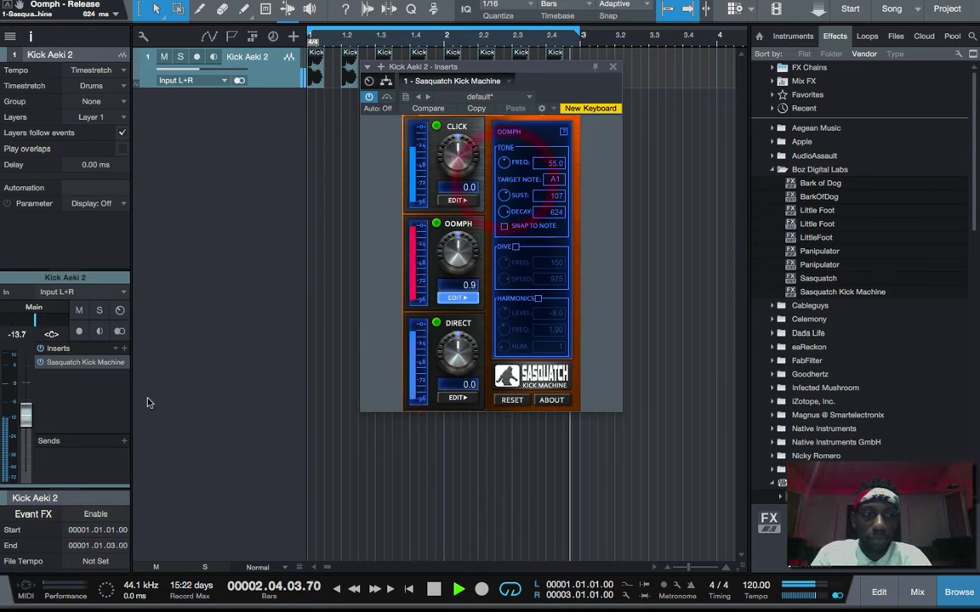
drag(26, 414, 26, 419)
key(space)
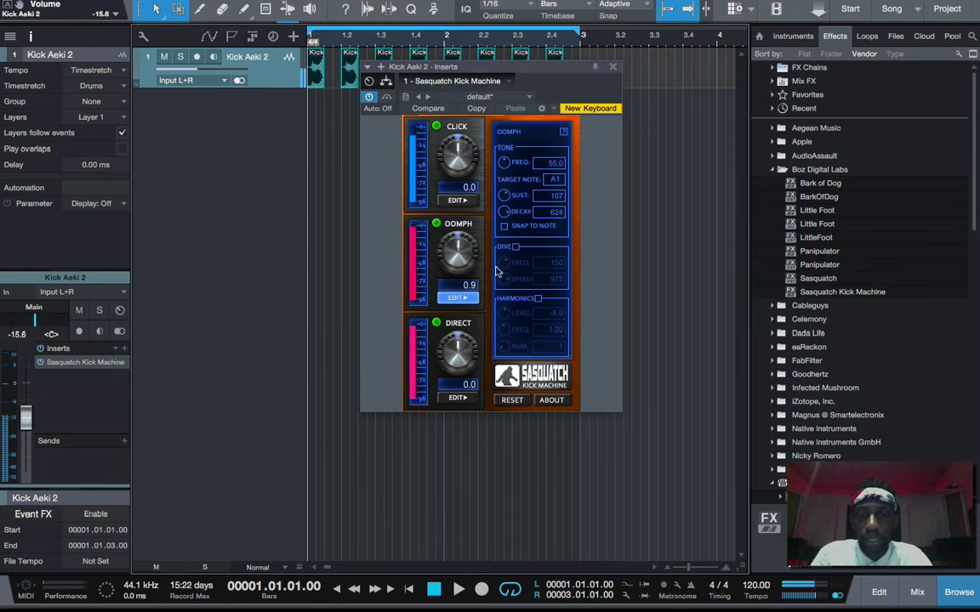
Step: Try the Oomph Dive effect at frequency 465 Hz and speed 761 ms while the loop plays, and switch it off again
click(515, 247)
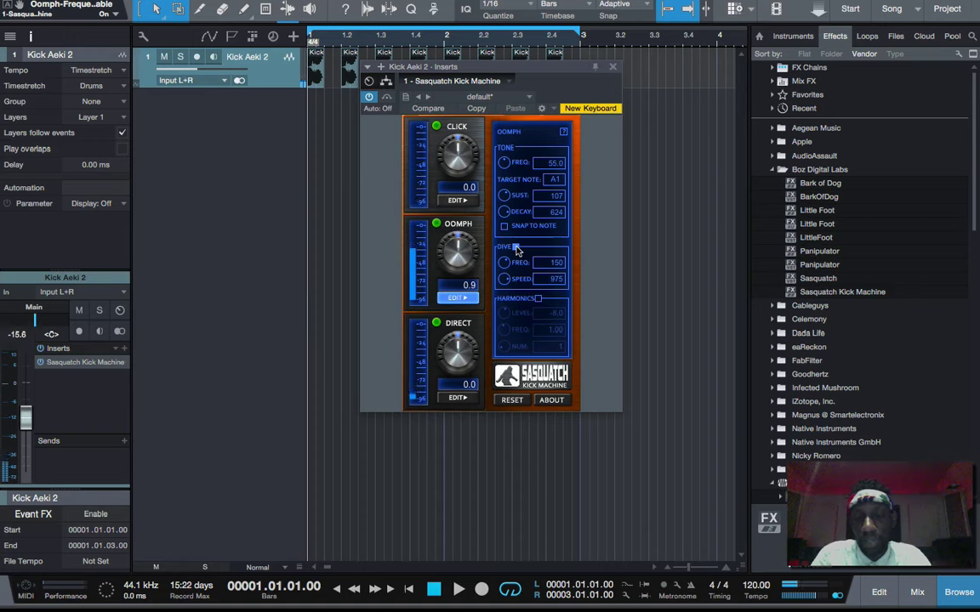
key(space)
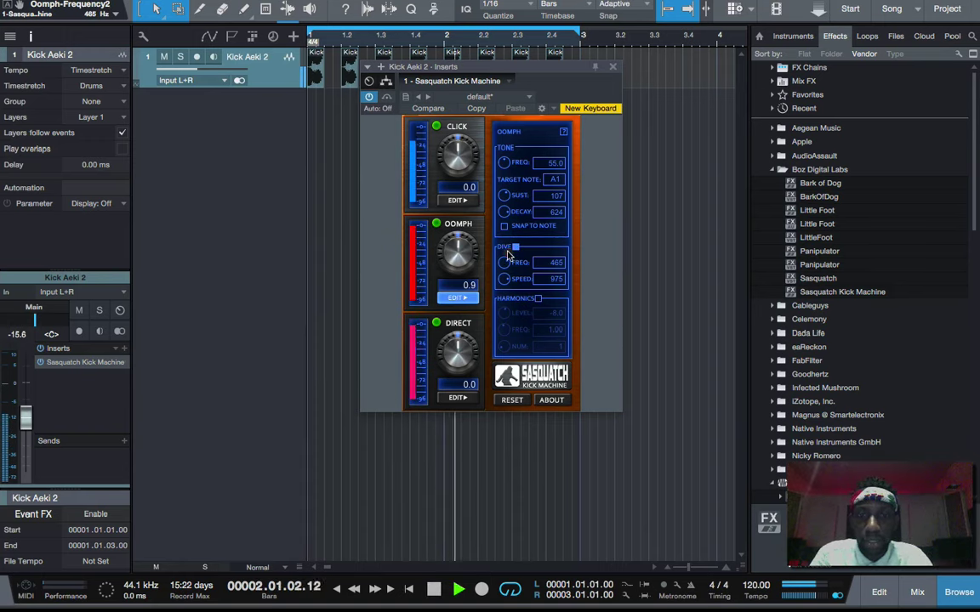
drag(504, 279, 502, 364)
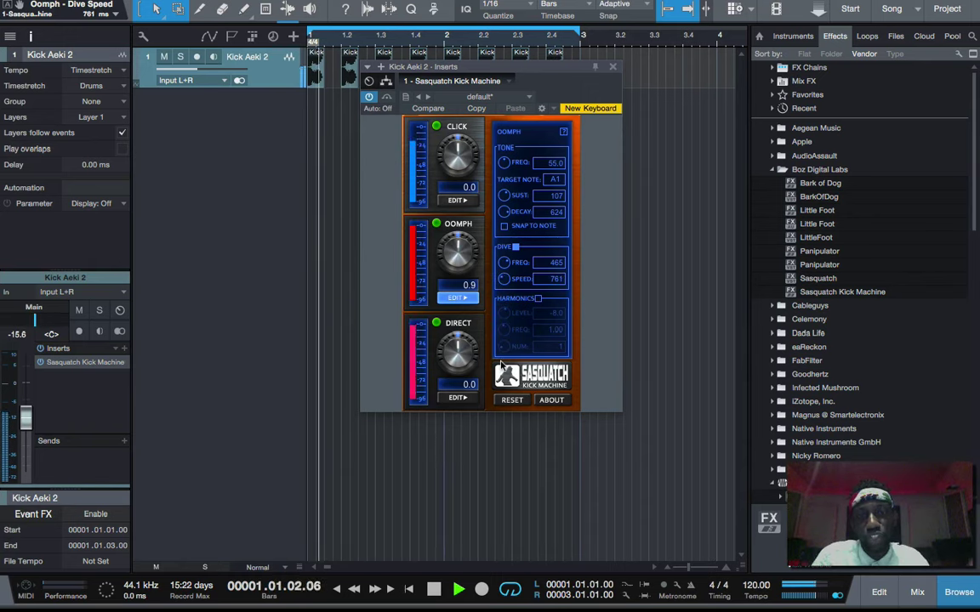
click(514, 248)
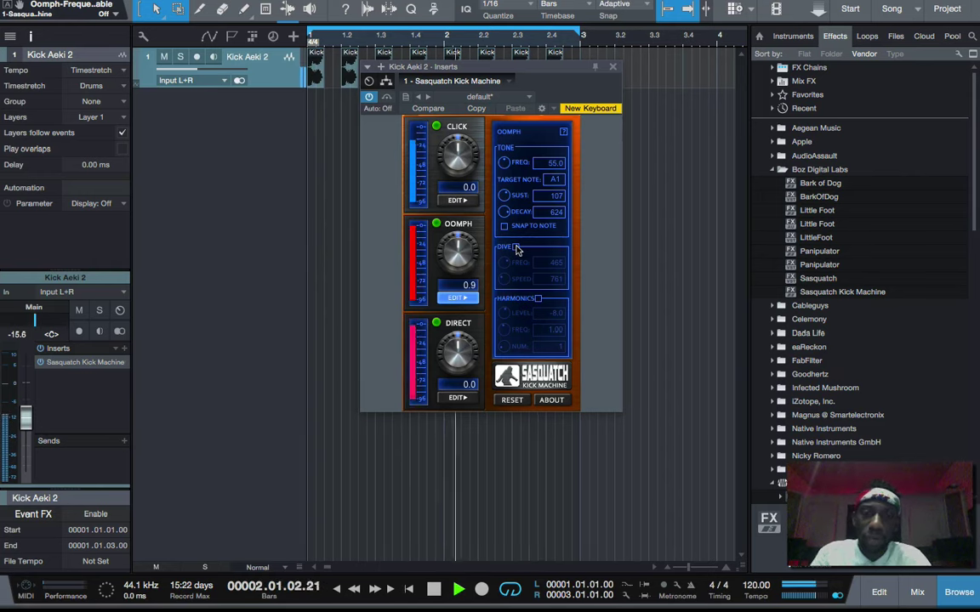
Step: Try Oomph Harmonics with level -5.5, frequency 2.24 and number 3 while the loop plays, and switch it off again
click(538, 300)
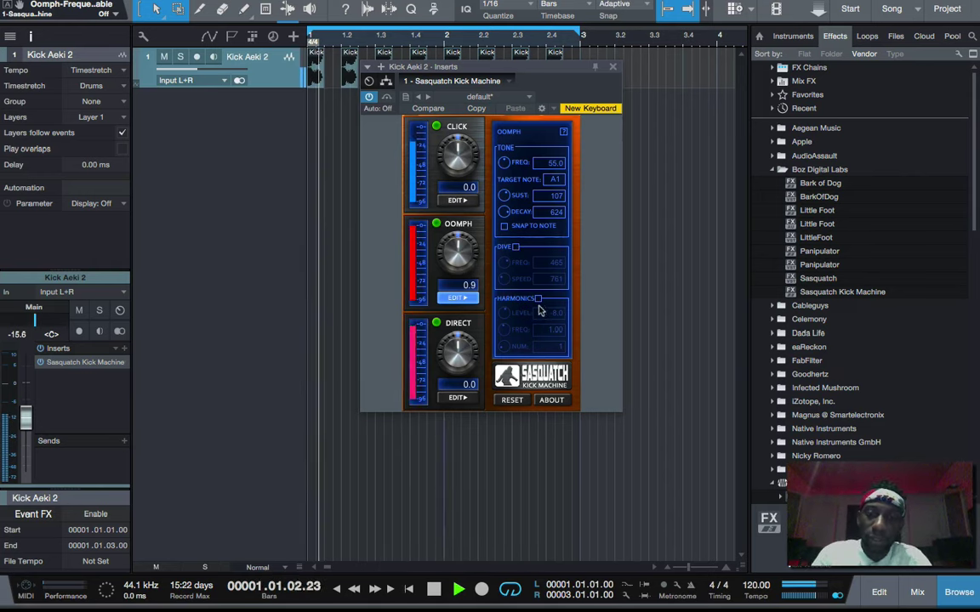
key(space)
key(space)
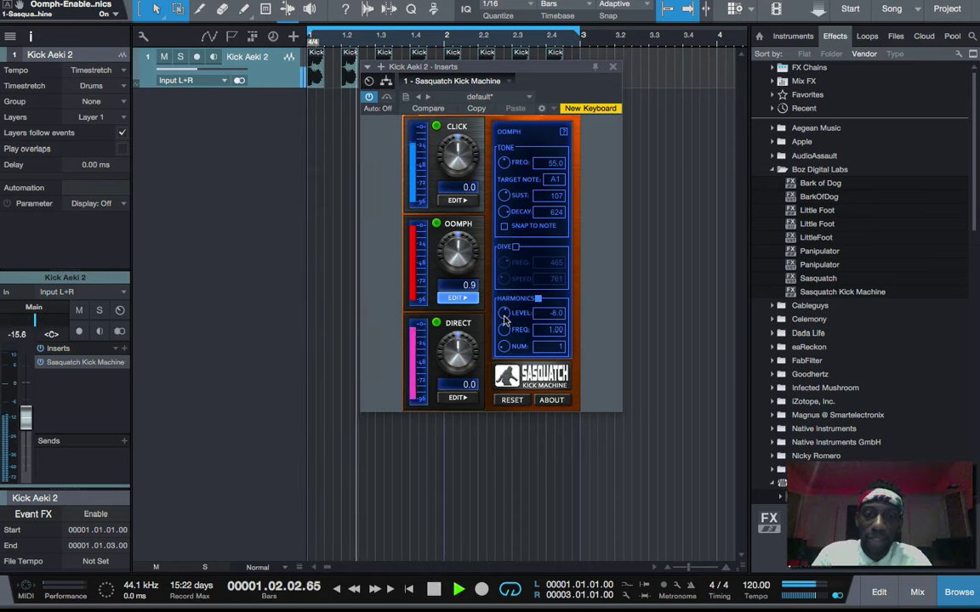
drag(508, 314, 525, 303)
drag(503, 346, 504, 322)
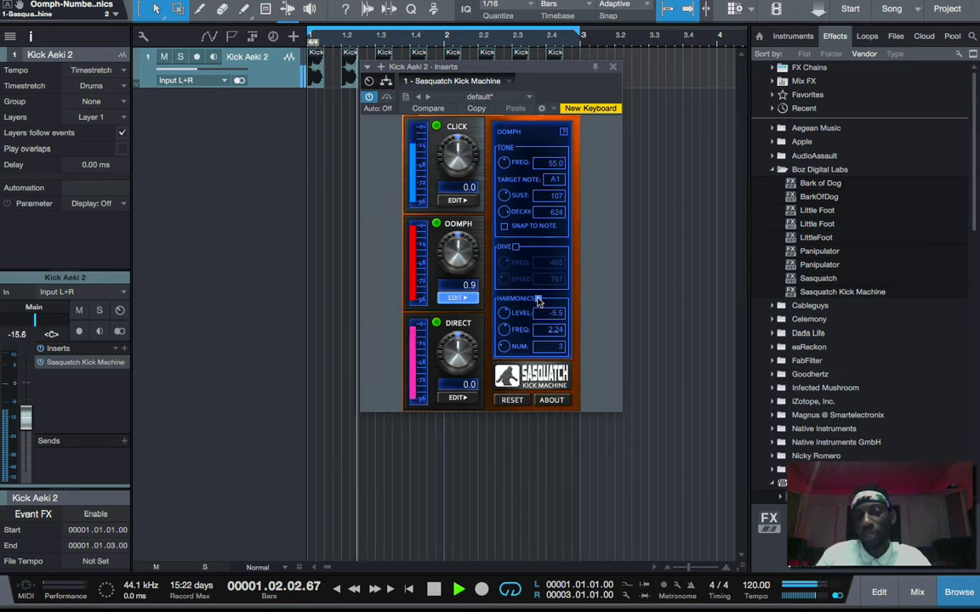
click(537, 299)
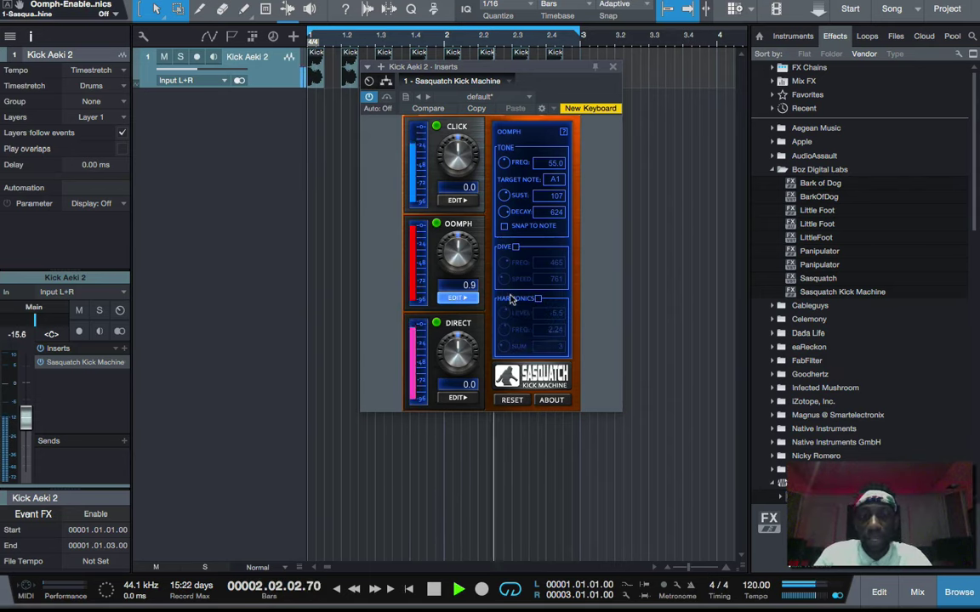
Step: Compare the playing kick with Oomph off and on, leave Oomph disabled, and stop playback
click(436, 224)
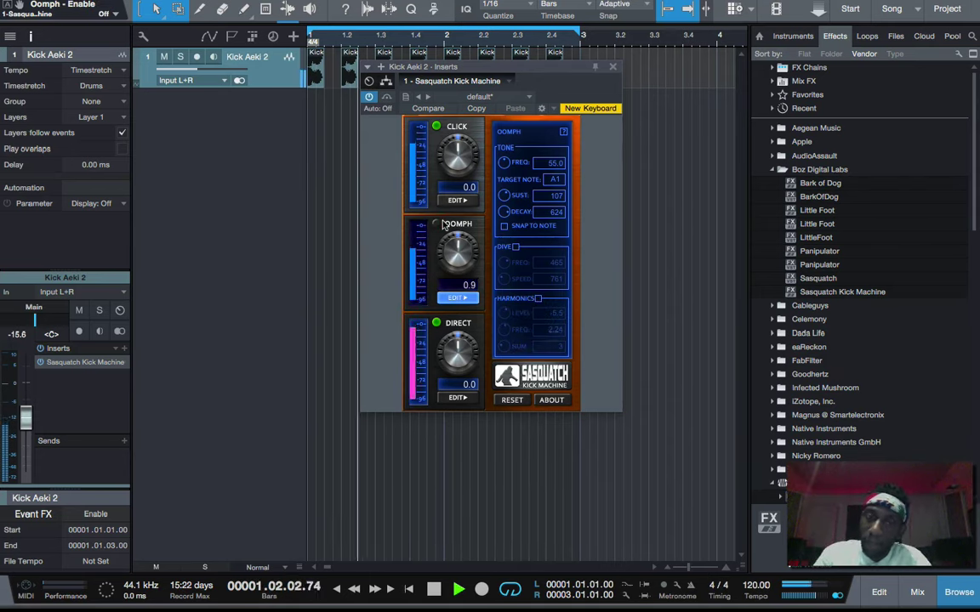
click(437, 224)
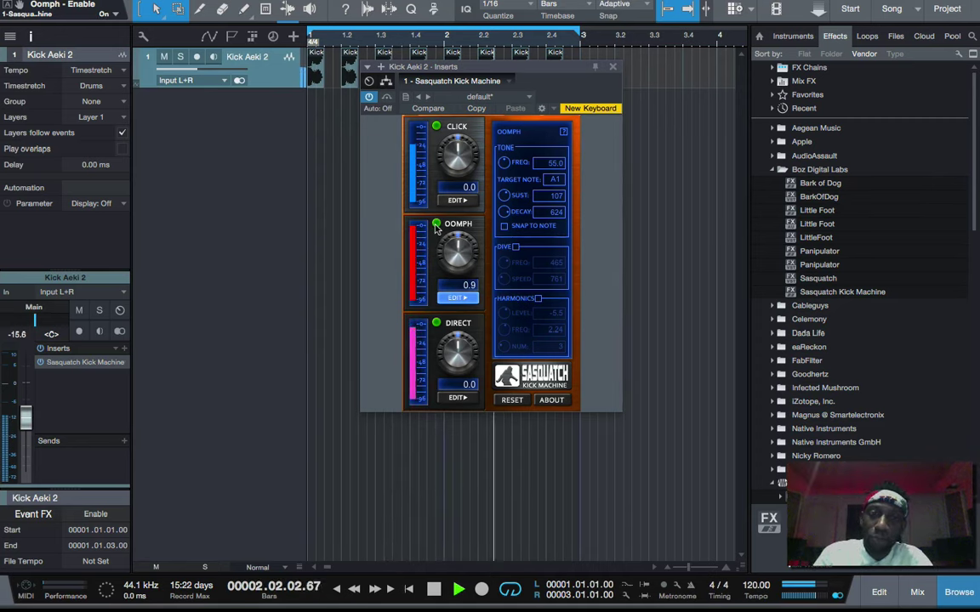
click(436, 225)
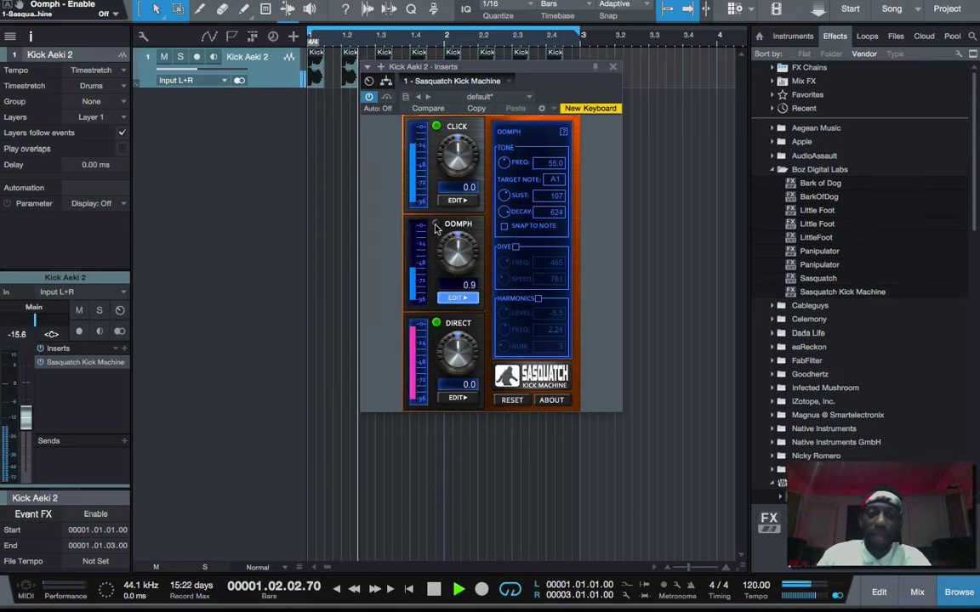
key(space)
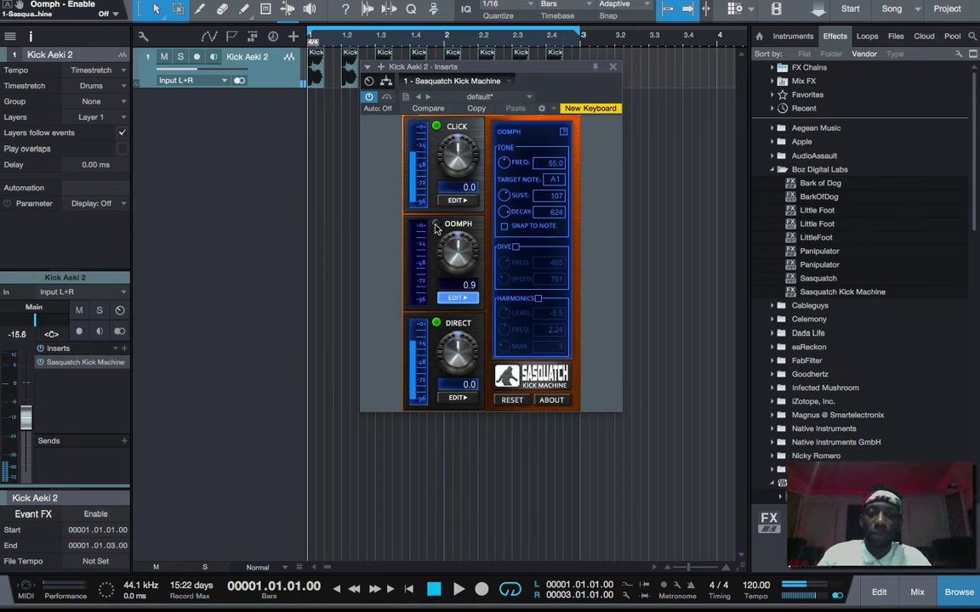